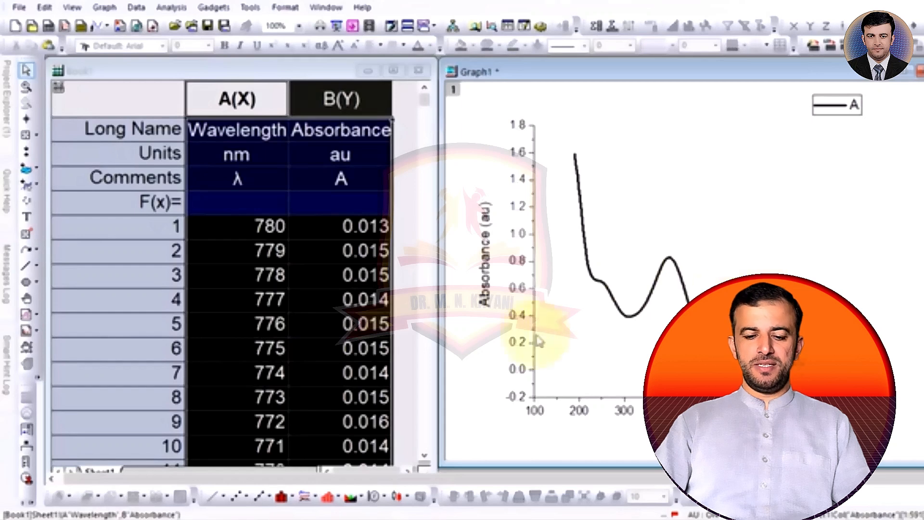
Widen the Book1 worksheet window and add a new column C after the Absorbance column
{"action": "left_click", "coordinate": [419, 308]}
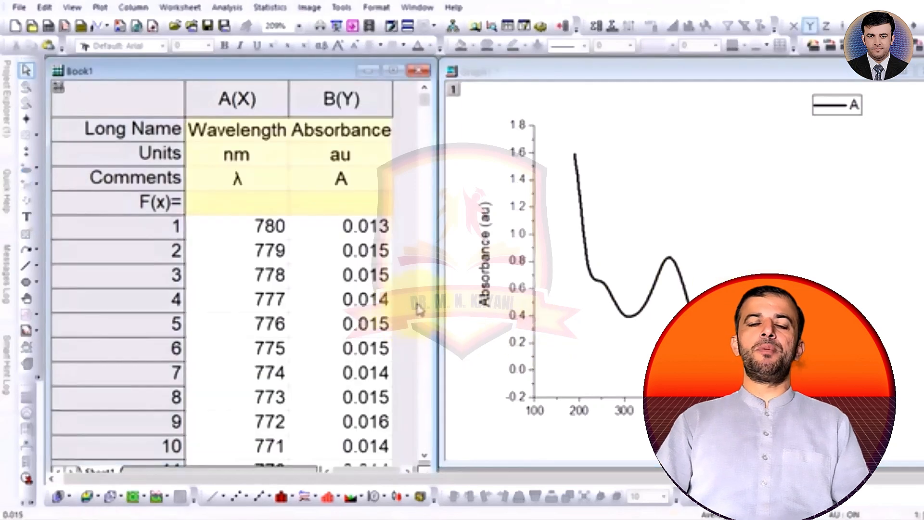
{"action": "left_click_drag", "start_coordinate": [435, 307], "coordinate": [892, 306]}
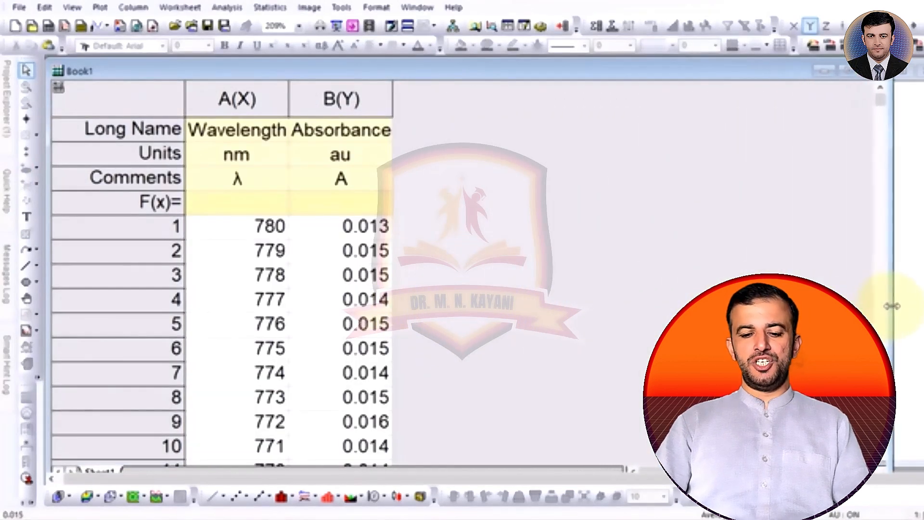
{"action": "left_click", "coordinate": [562, 27]}
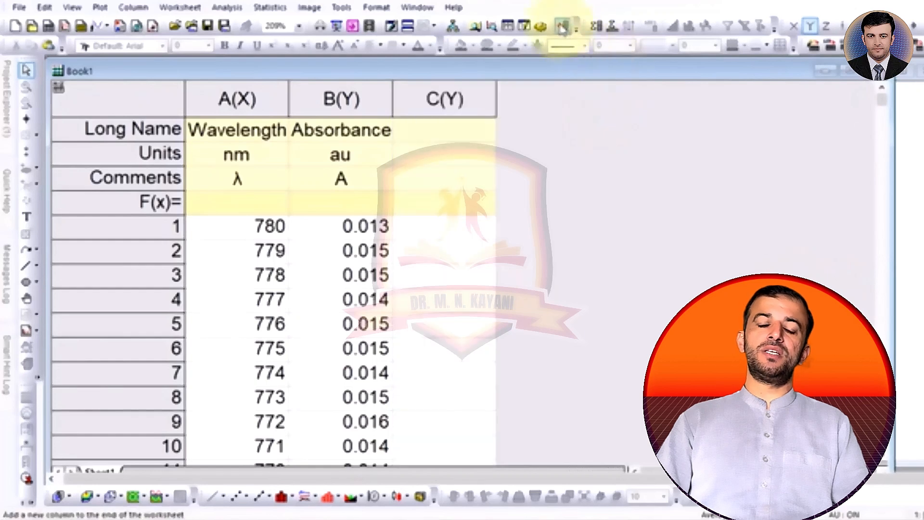
Set column C's long name to Absorption Coefficient and fit the column width to the full name
{"action": "left_click", "coordinate": [430, 136]}
{"action": "type", "text": "Abs"}
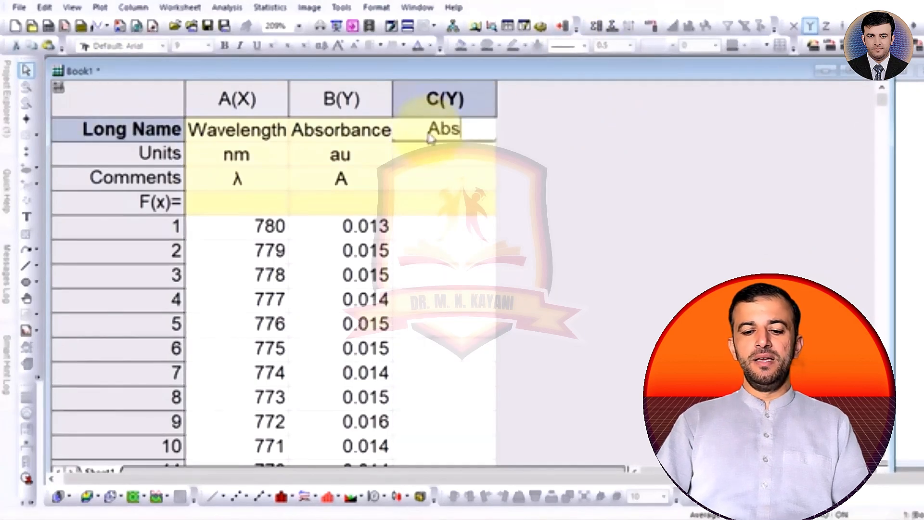
{"action": "type", "text": "orption"}
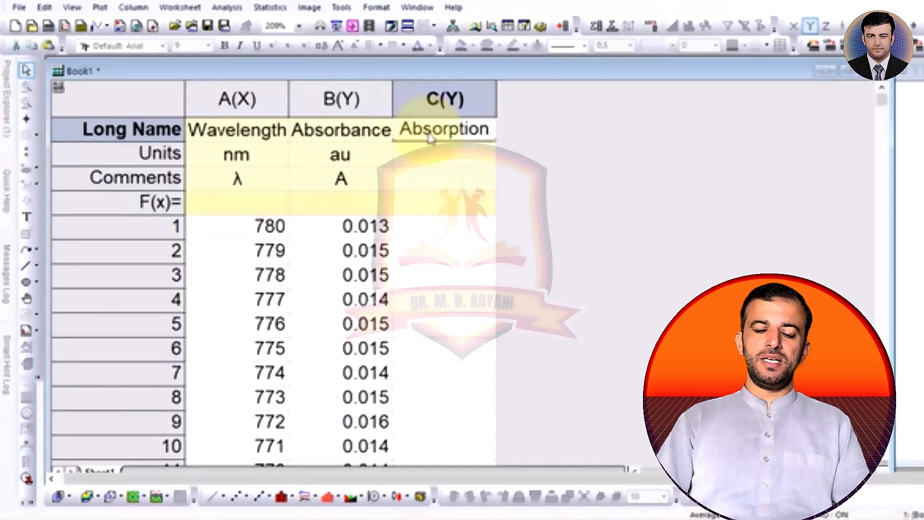
{"action": "type", "text": "Coefficient"}
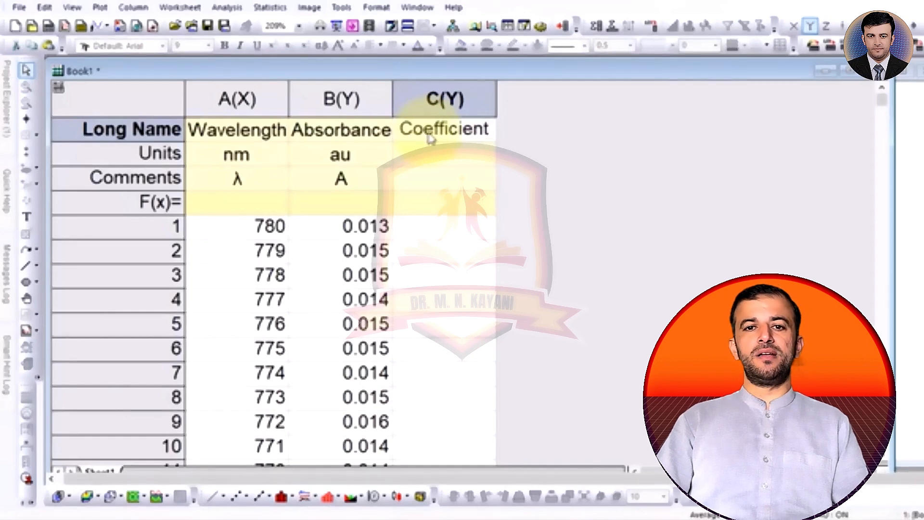
{"action": "left_click", "coordinate": [522, 165]}
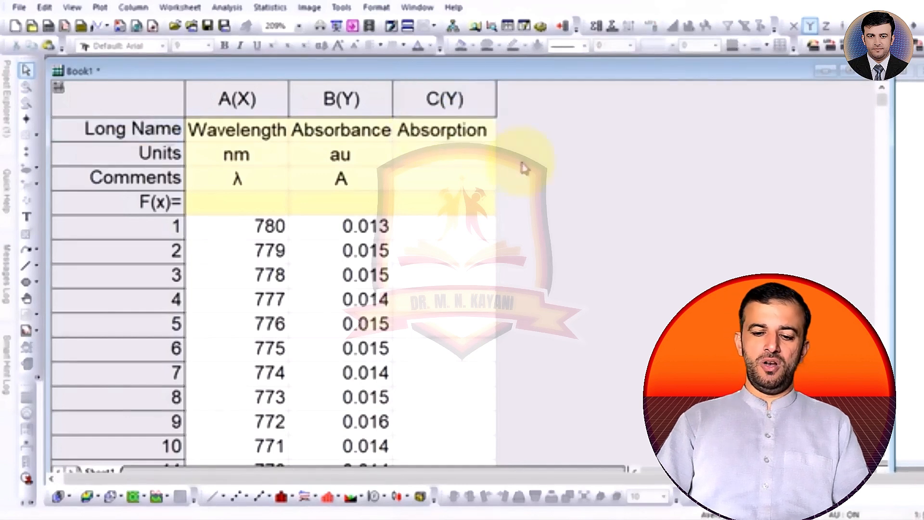
{"action": "double_click", "coordinate": [495, 104]}
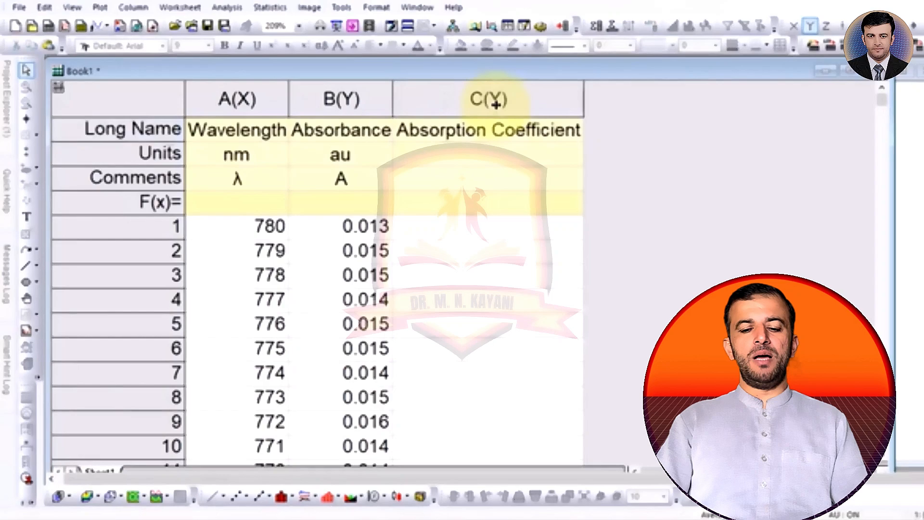
Enter cm-1 as the units of the Absorption Coefficient column, with the -1 formatted as superscript
{"action": "left_click", "coordinate": [478, 154]}
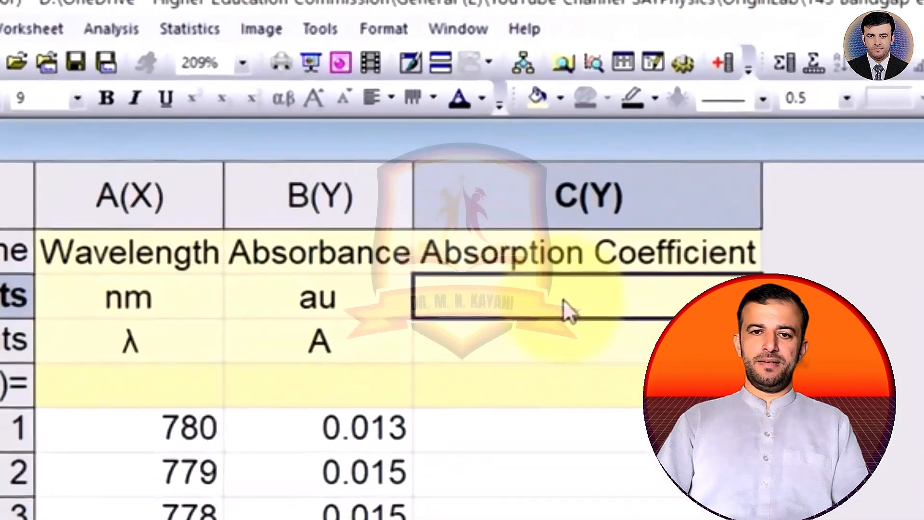
{"action": "type", "text": "cm-1"}
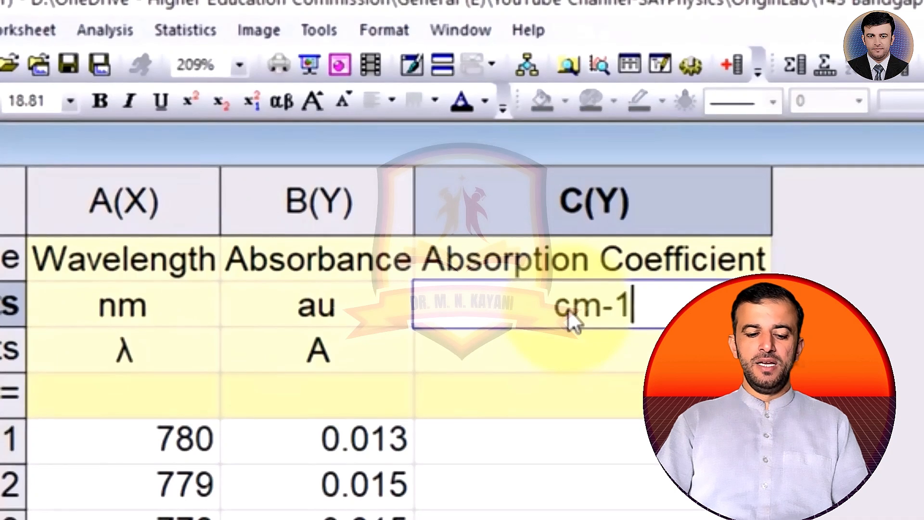
{"action": "left_click_drag", "start_coordinate": [631, 308], "coordinate": [592, 308]}
{"action": "left_click", "coordinate": [189, 100]}
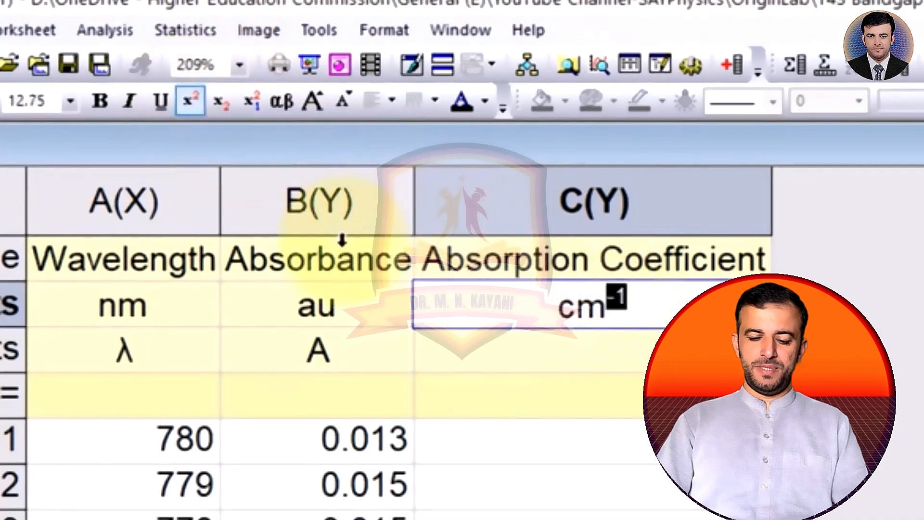
Insert the Greek letter α from the Character Map as the comment of the Absorption Coefficient column
{"action": "left_click", "coordinate": [591, 357]}
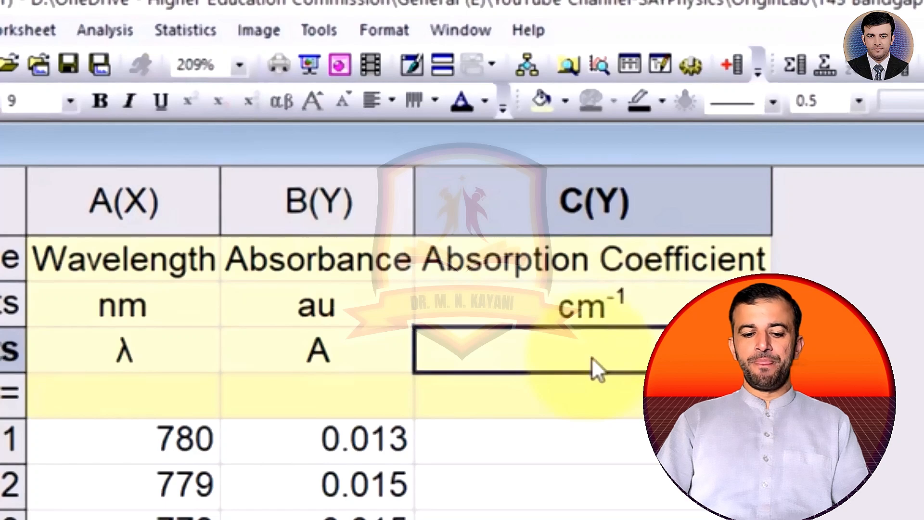
{"action": "left_click", "coordinate": [591, 356]}
{"action": "right_click", "coordinate": [591, 361]}
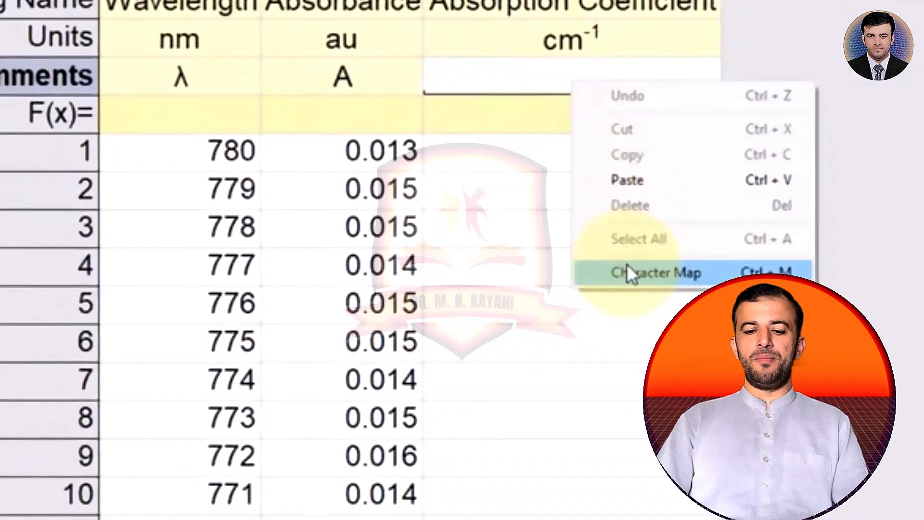
{"action": "left_click", "coordinate": [627, 267]}
{"action": "scroll", "coordinate": [635, 269], "scroll_direction": "down", "scroll_amount": 10}
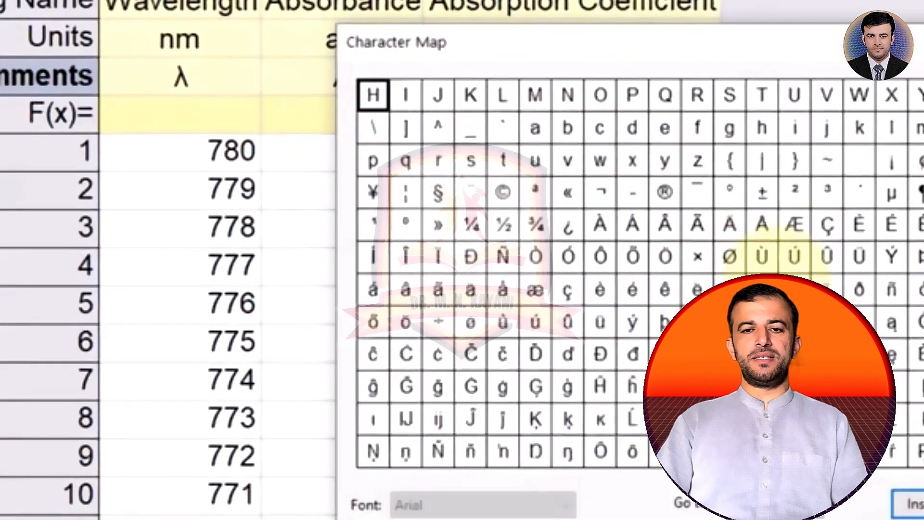
{"action": "scroll", "coordinate": [635, 270], "scroll_direction": "down", "scroll_amount": 6}
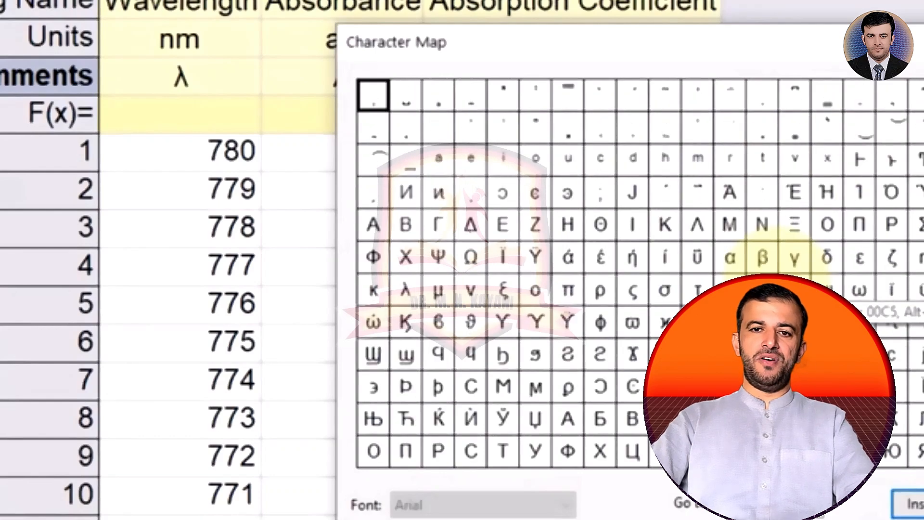
{"action": "left_click", "coordinate": [729, 256]}
{"action": "left_click", "coordinate": [907, 502]}
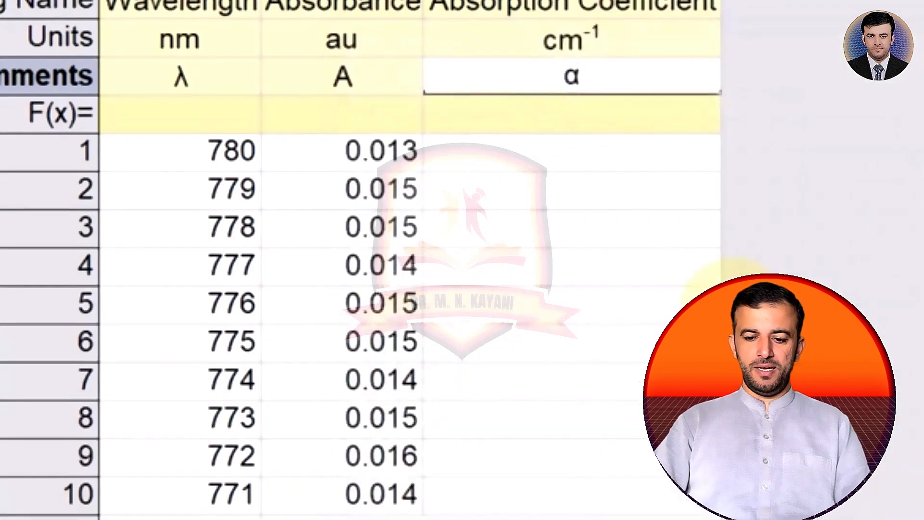
Calculate the Absorption Coefficient column with the F(x) formula 2.302*B
{"action": "left_click", "coordinate": [573, 114]}
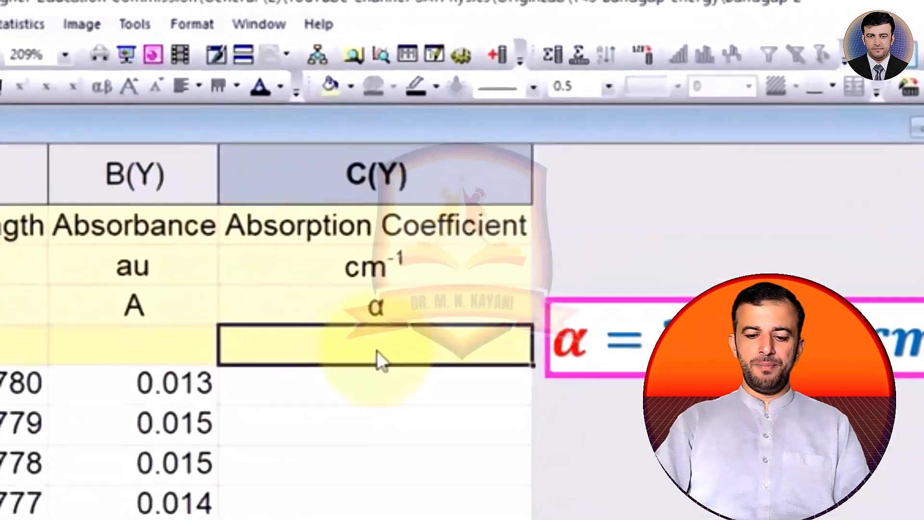
{"action": "type", "text": "2.3"}
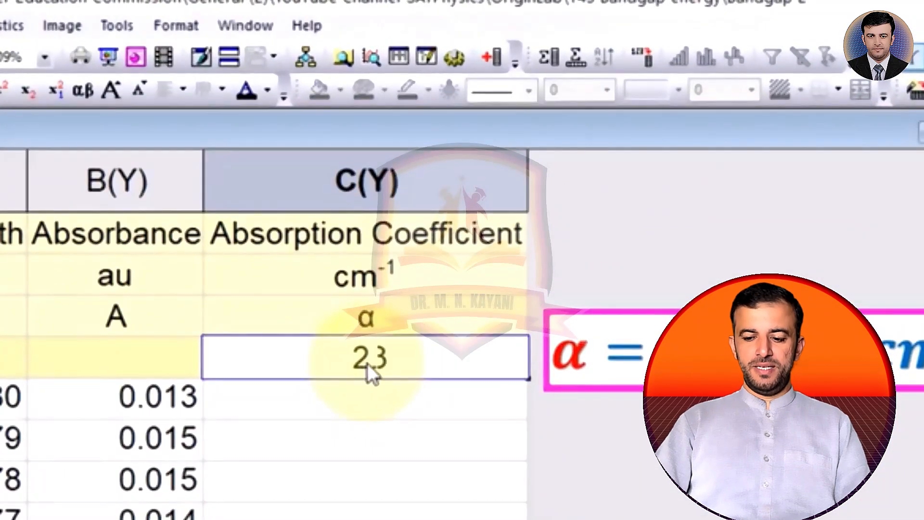
{"action": "type", "text": "02"}
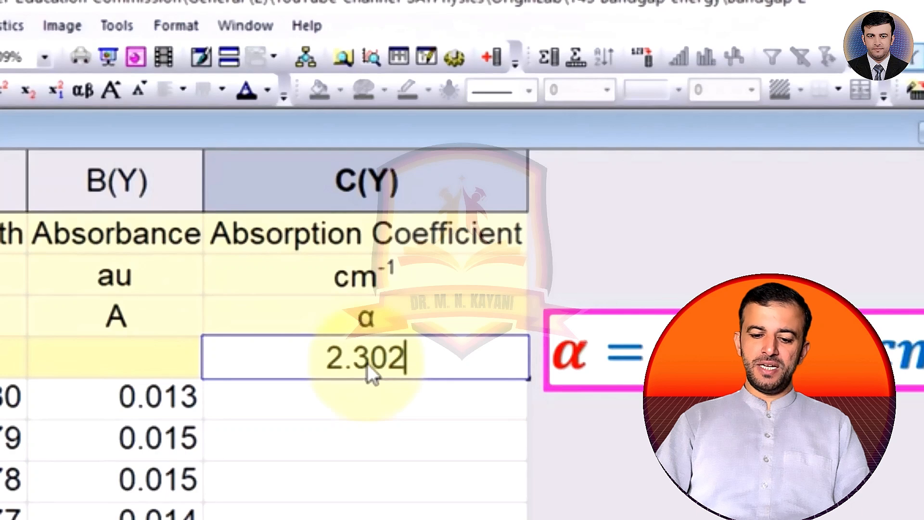
{"action": "type", "text": "*"}
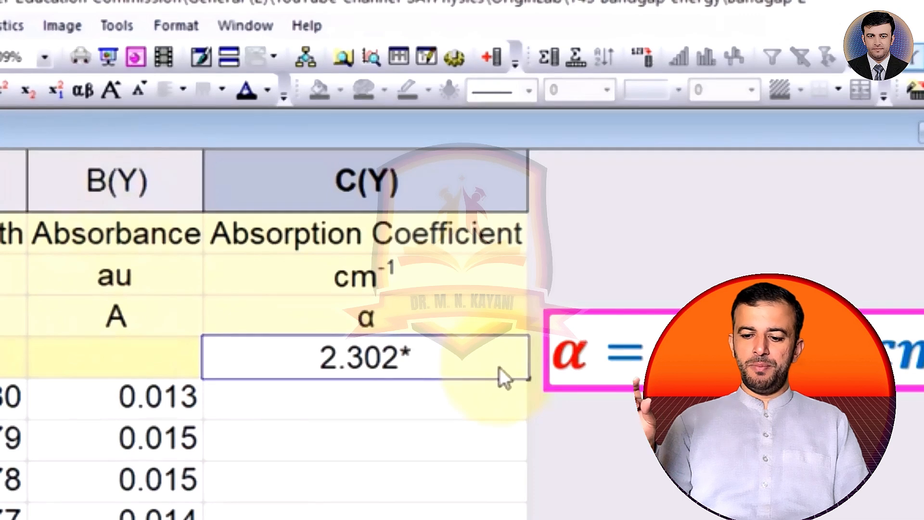
{"action": "type", "text": "B"}
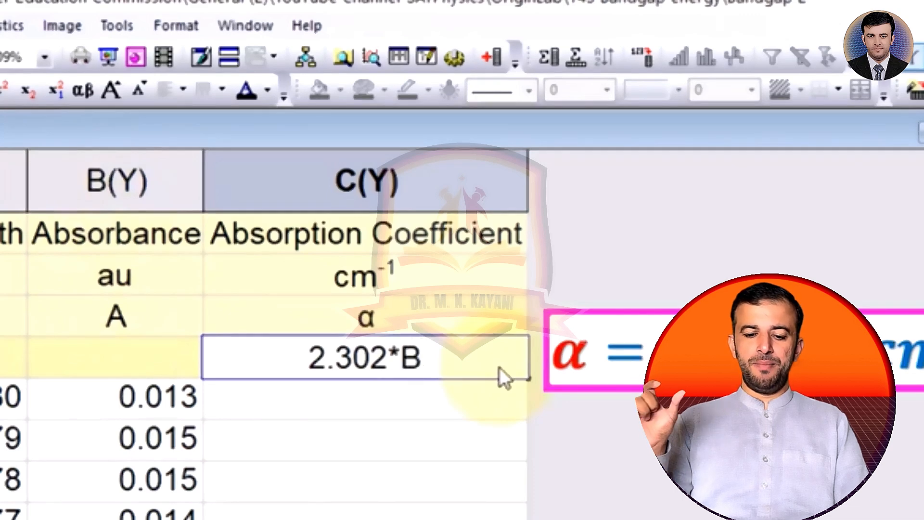
{"action": "key", "text": "Return"}
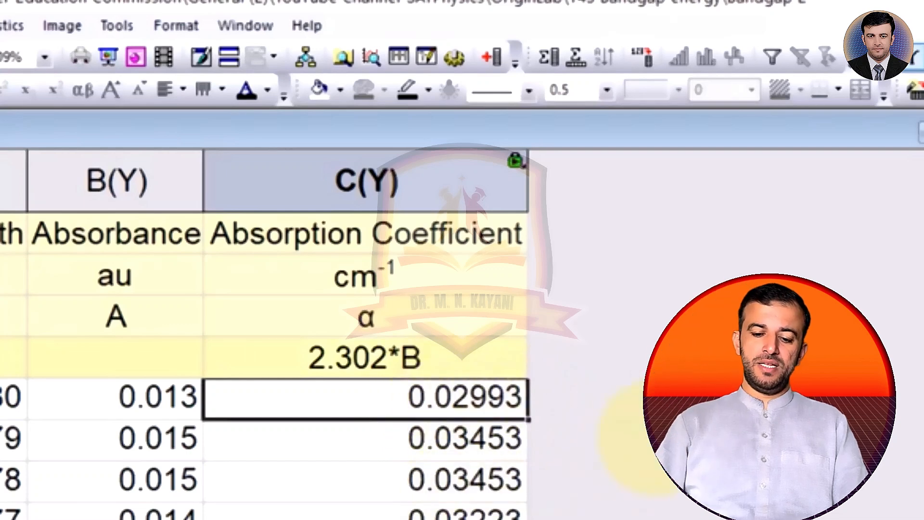
{"action": "left_click", "coordinate": [654, 438]}
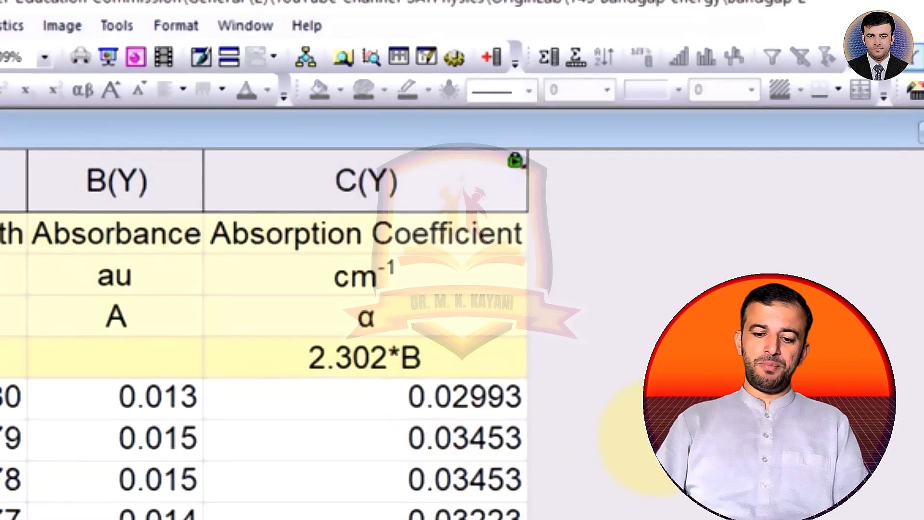
Add a new column D to the worksheet and give it the long name Energy
{"action": "left_click", "coordinate": [493, 56]}
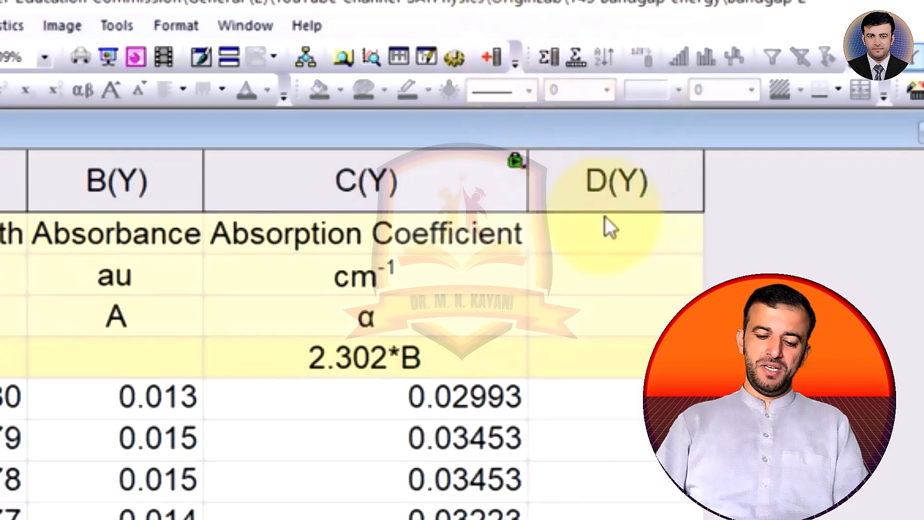
{"action": "left_click", "coordinate": [624, 233]}
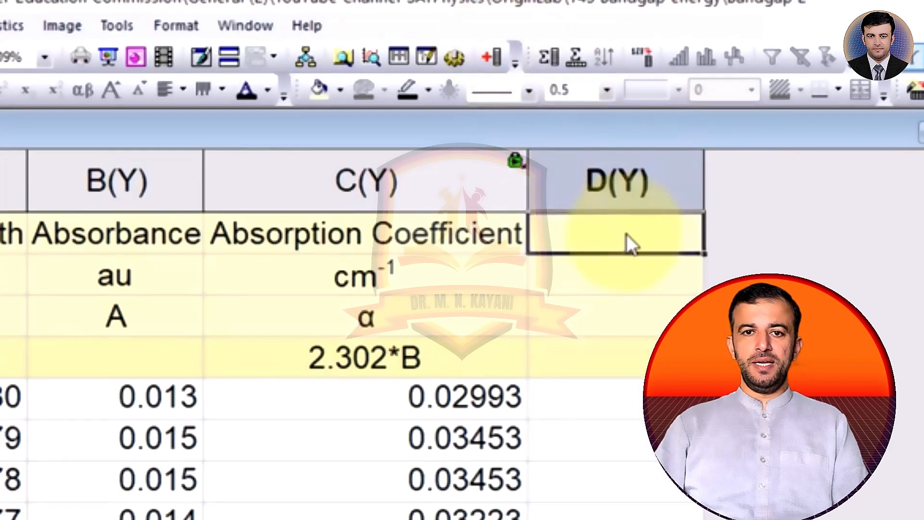
{"action": "type", "text": "Ene"}
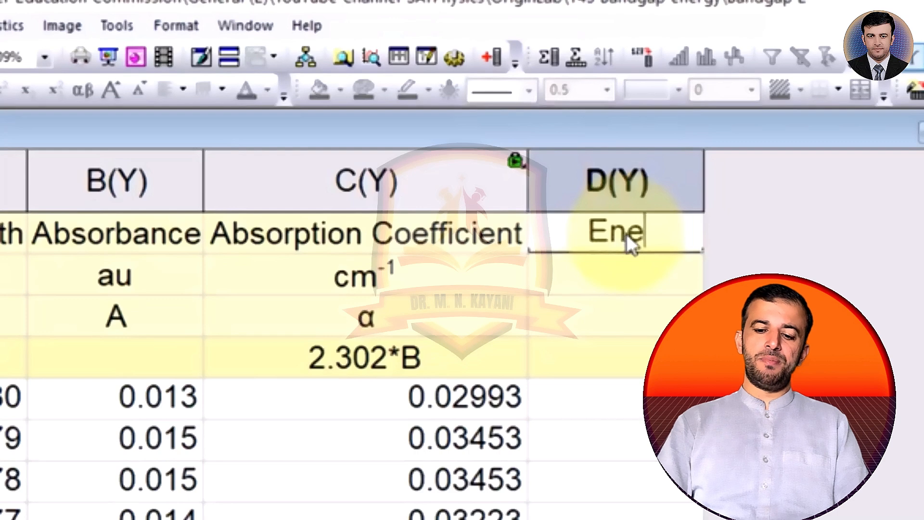
{"action": "type", "text": "rgy"}
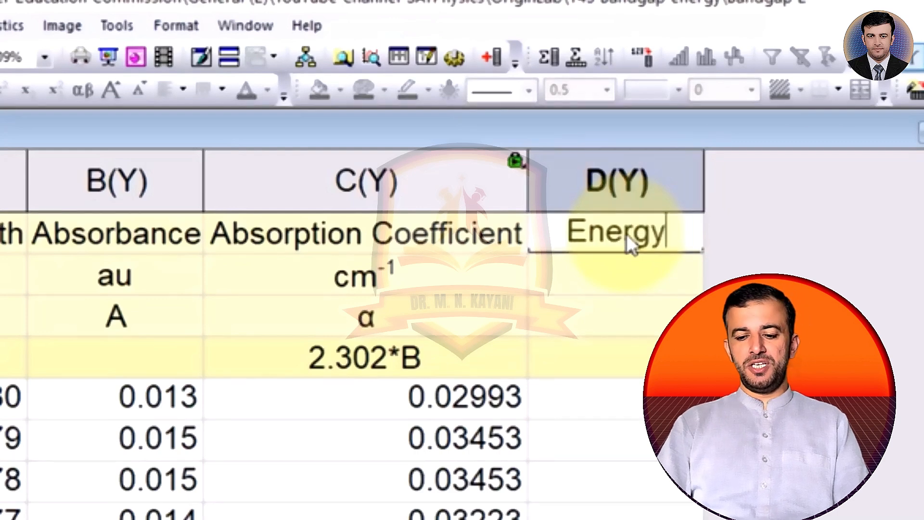
{"action": "key", "text": "Return"}
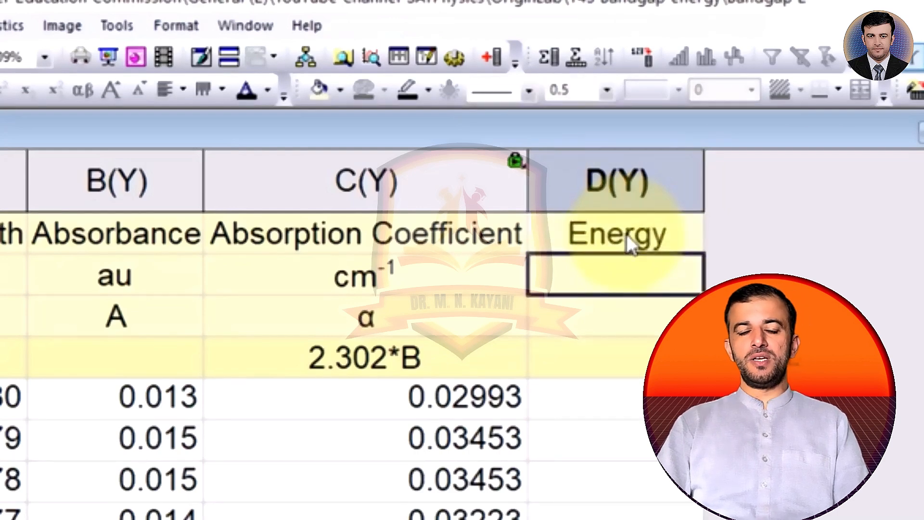
Set the Energy column's units to eV and its comment to E
{"action": "type", "text": "eV"}
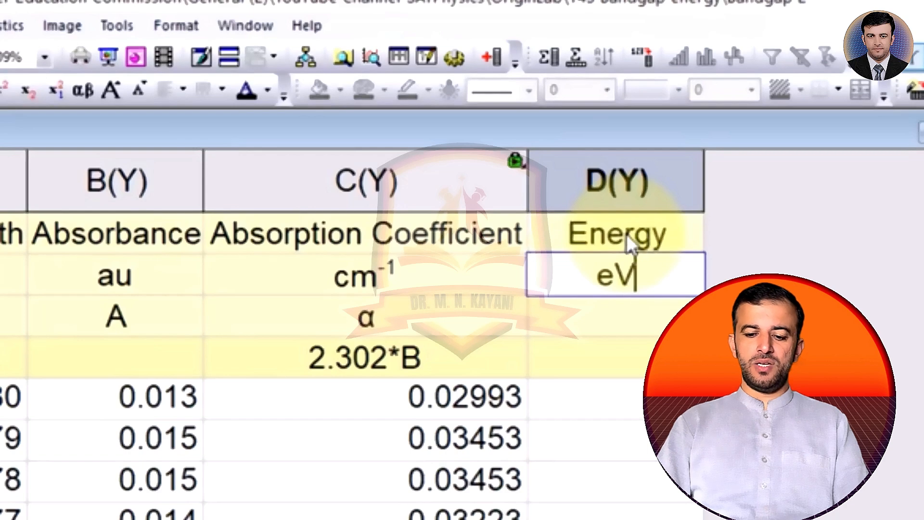
{"action": "key", "text": "Return"}
{"action": "type", "text": "E"}
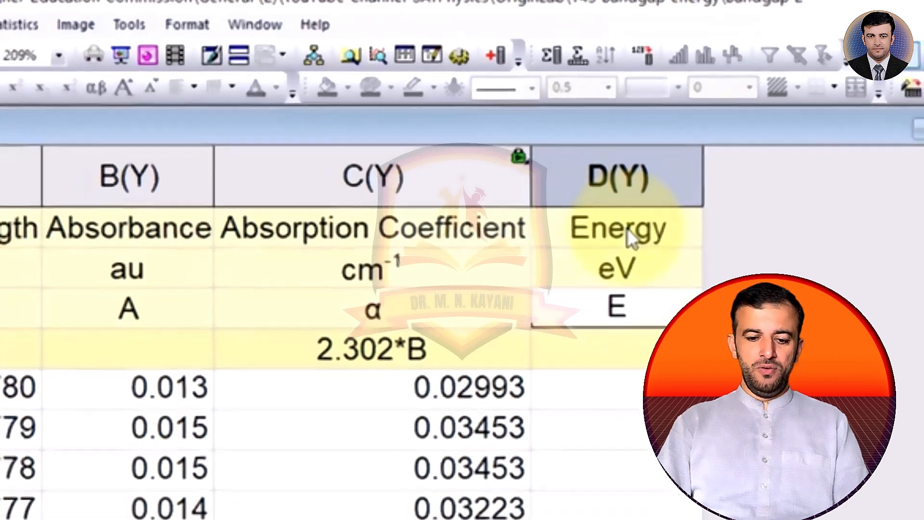
{"action": "key", "text": "Return"}
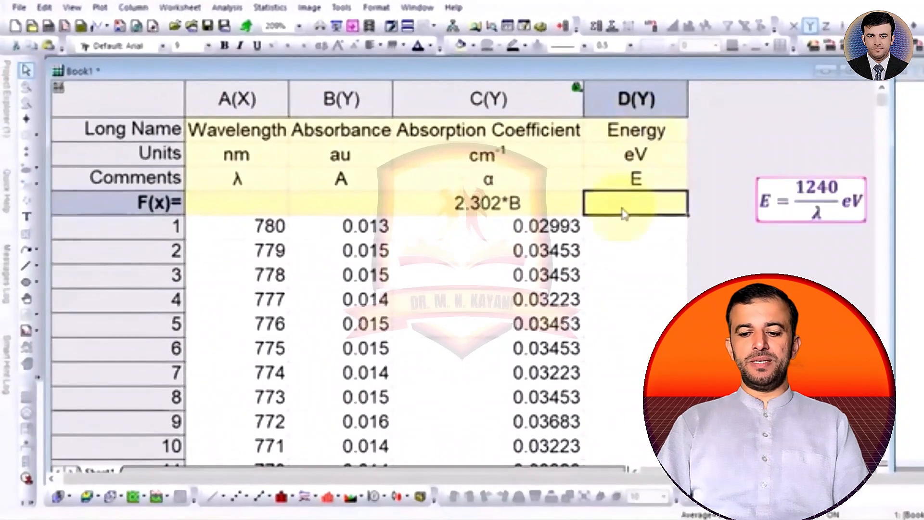
Calculate the Energy column from the wavelength with the F(x) formula 1240/A
{"action": "type", "text": "1240/"}
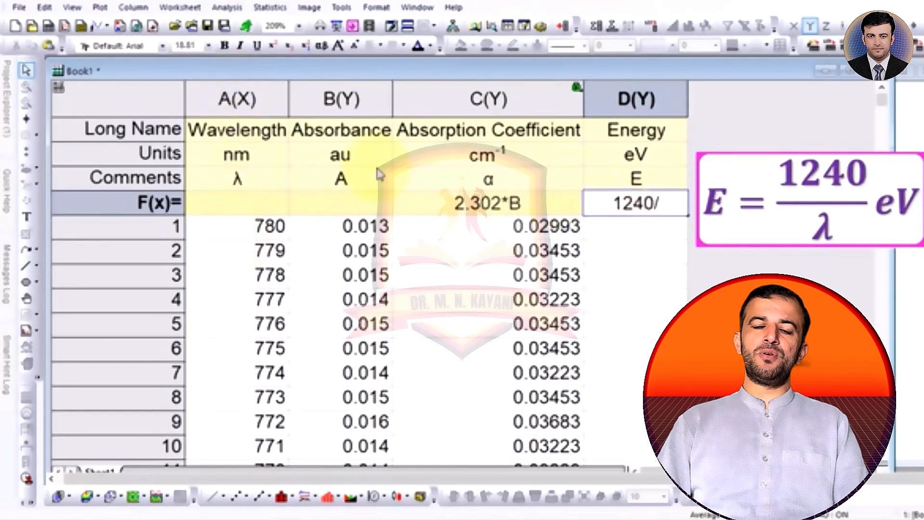
{"action": "type", "text": "A"}
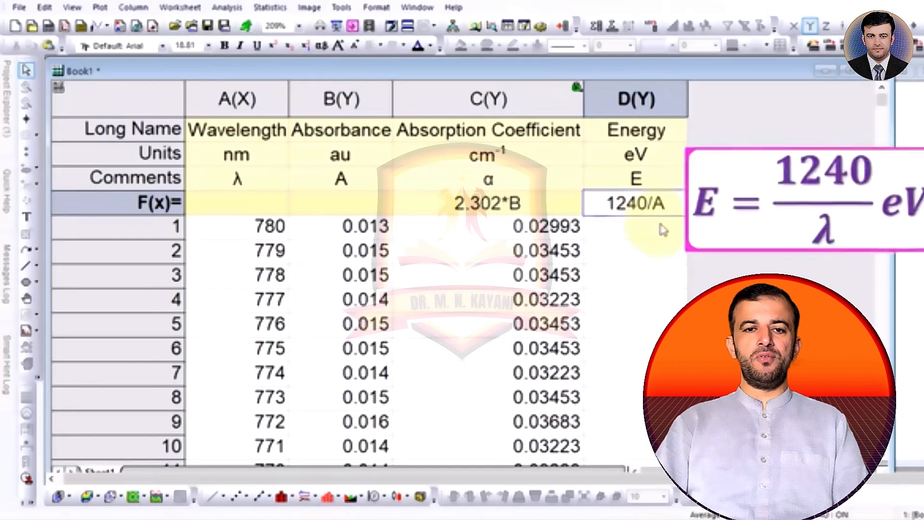
{"action": "left_click", "coordinate": [662, 228]}
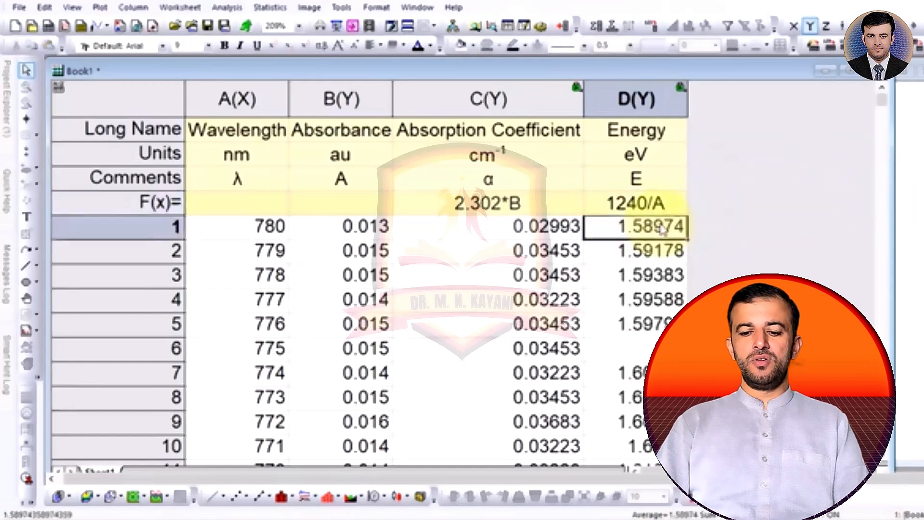
{"action": "left_click", "coordinate": [719, 238]}
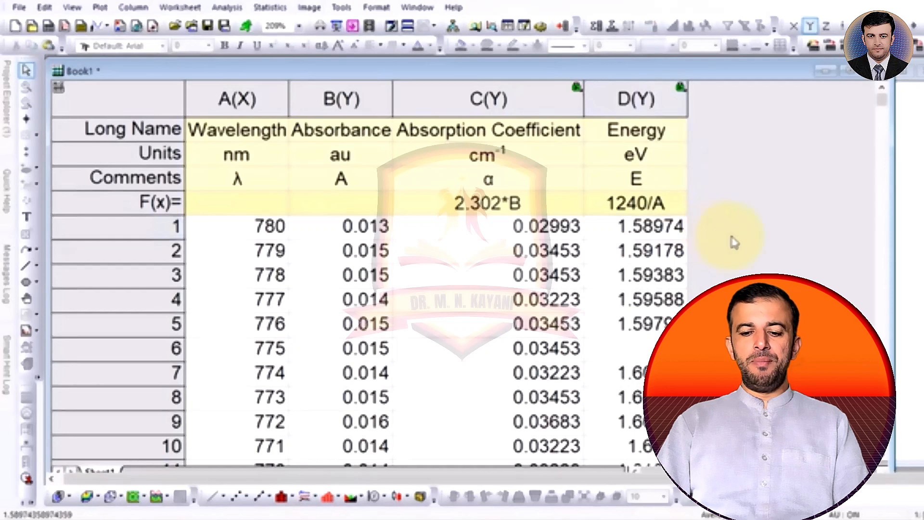
Add two new columns, E and F, to the worksheet and widen the window to fit them
{"action": "left_click", "coordinate": [563, 27]}
{"action": "left_click", "coordinate": [563, 27]}
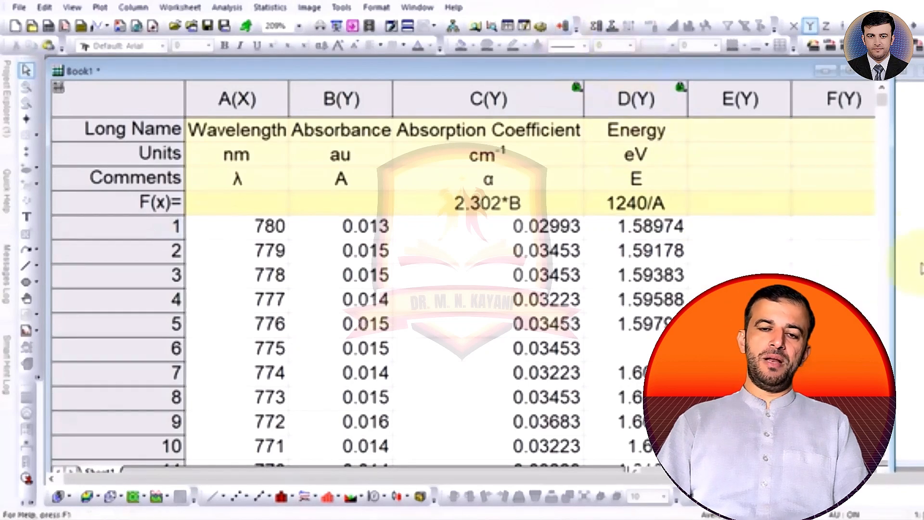
{"action": "left_click_drag", "start_coordinate": [889, 264], "coordinate": [923, 271]}
Enter αhν as the long name of column E, inserting the Greek letters α and ν from the character map
{"action": "left_click", "coordinate": [726, 138]}
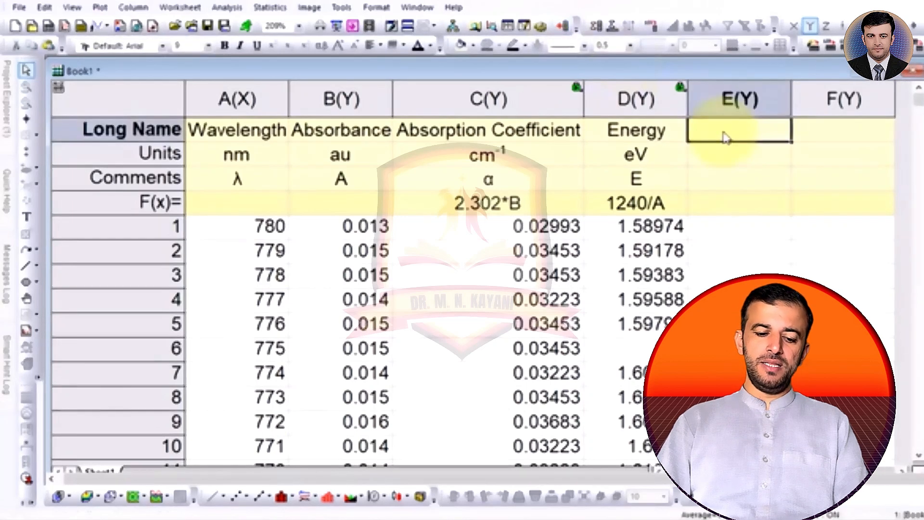
{"action": "double_click", "coordinate": [725, 132]}
{"action": "right_click", "coordinate": [735, 130]}
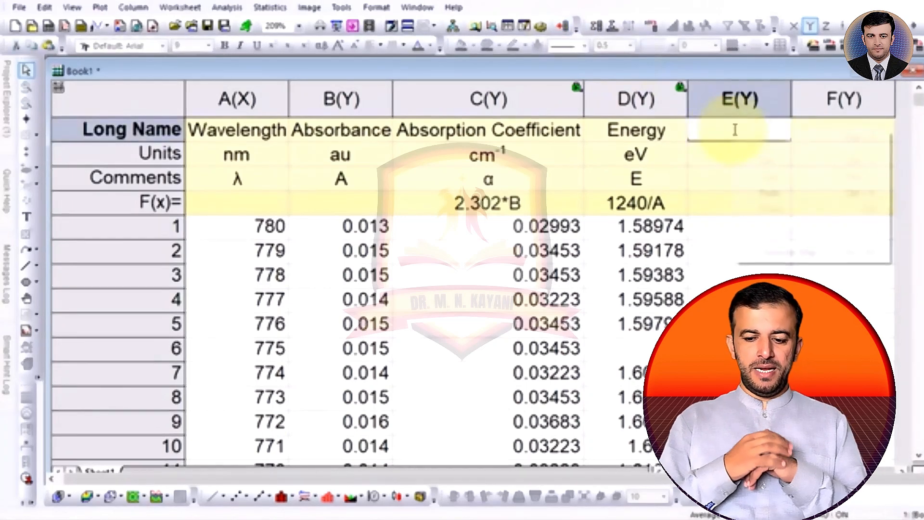
{"action": "left_click", "coordinate": [773, 257]}
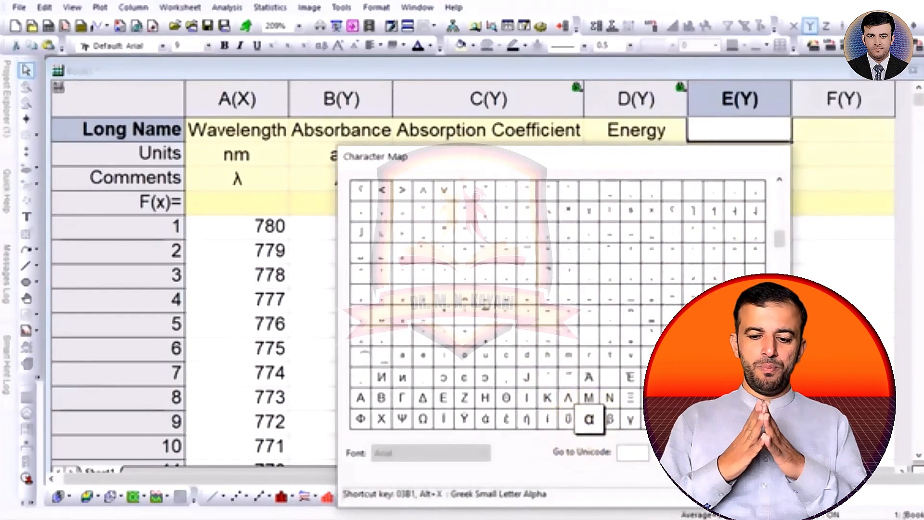
{"action": "left_click", "coordinate": [590, 419]}
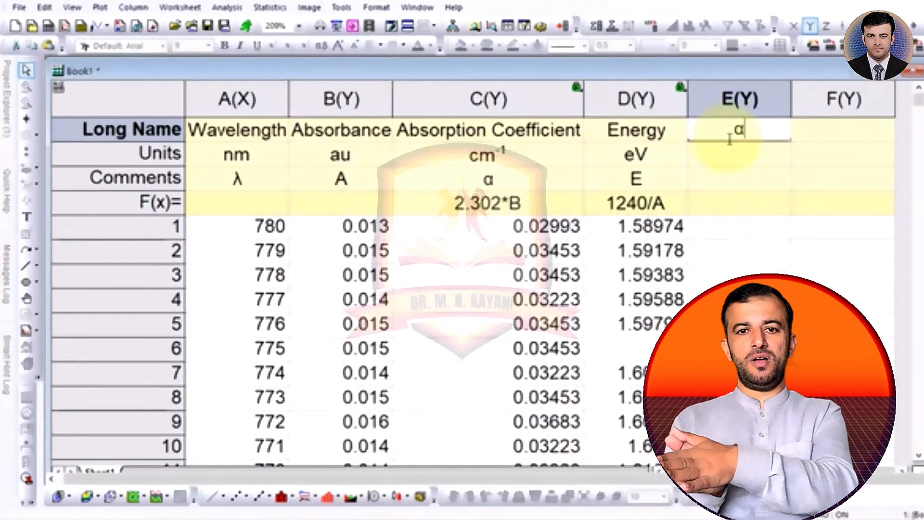
{"action": "type", "text": "h"}
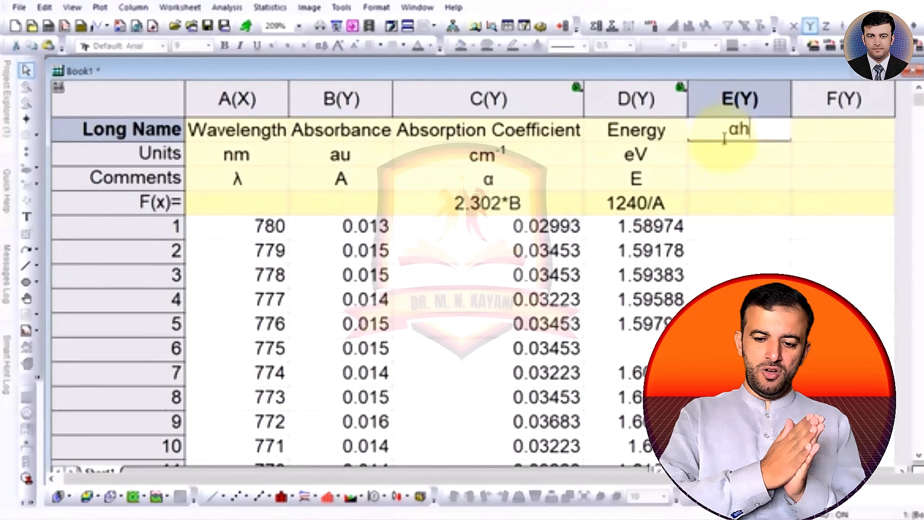
{"action": "right_click", "coordinate": [754, 131]}
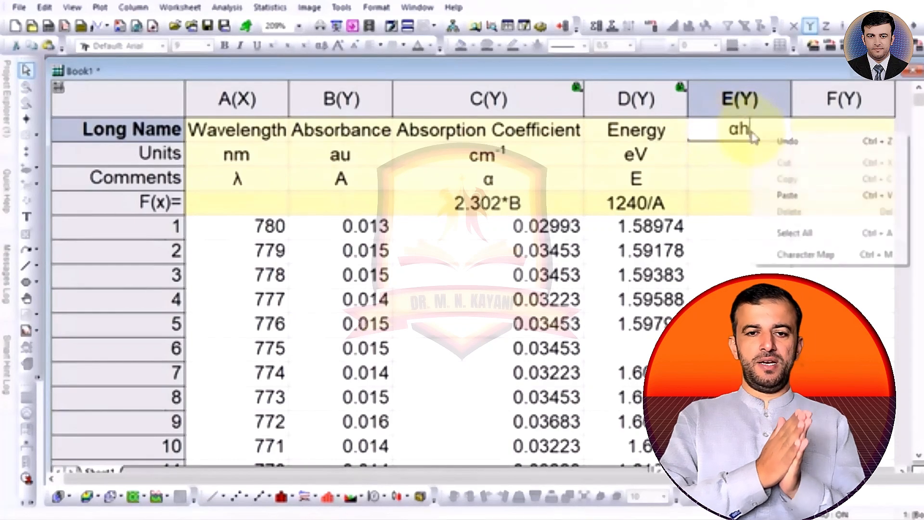
{"action": "left_click", "coordinate": [786, 257]}
{"action": "scroll", "coordinate": [553, 395], "scroll_direction": "down", "scroll_amount": 1}
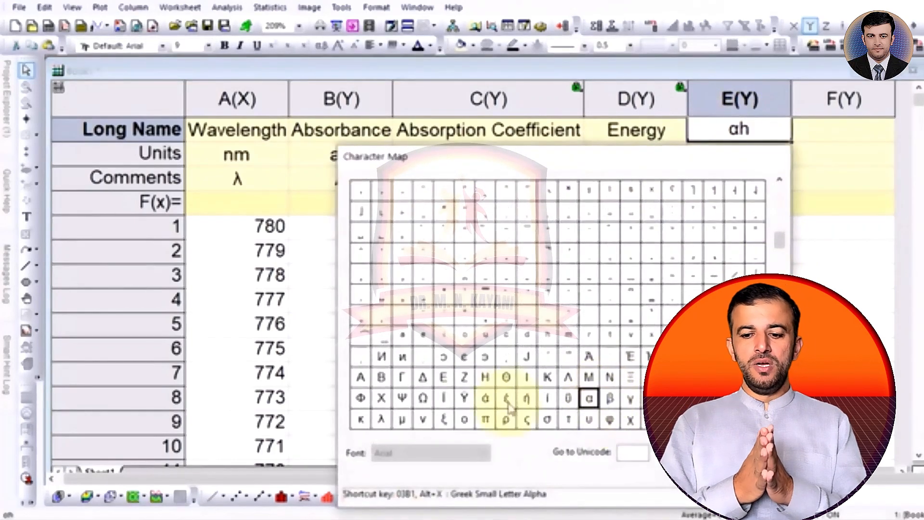
{"action": "left_click", "coordinate": [424, 420]}
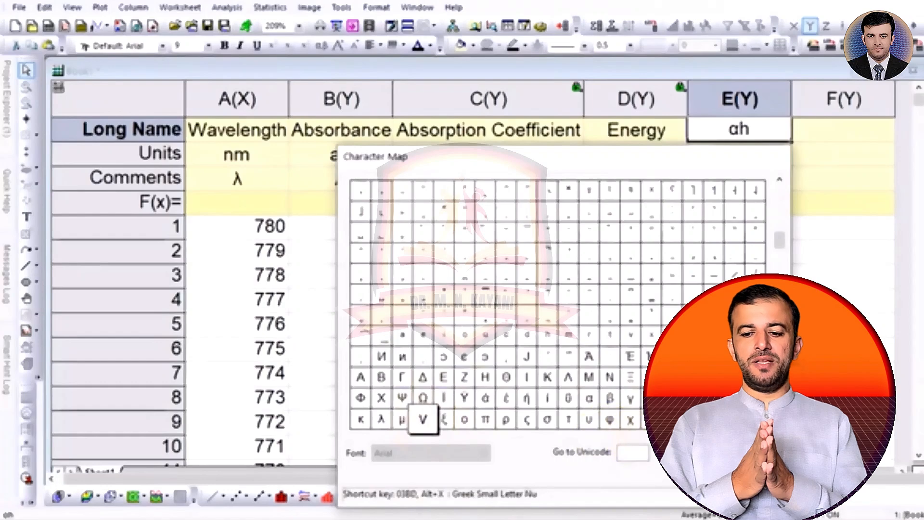
{"action": "left_click", "coordinate": [708, 476]}
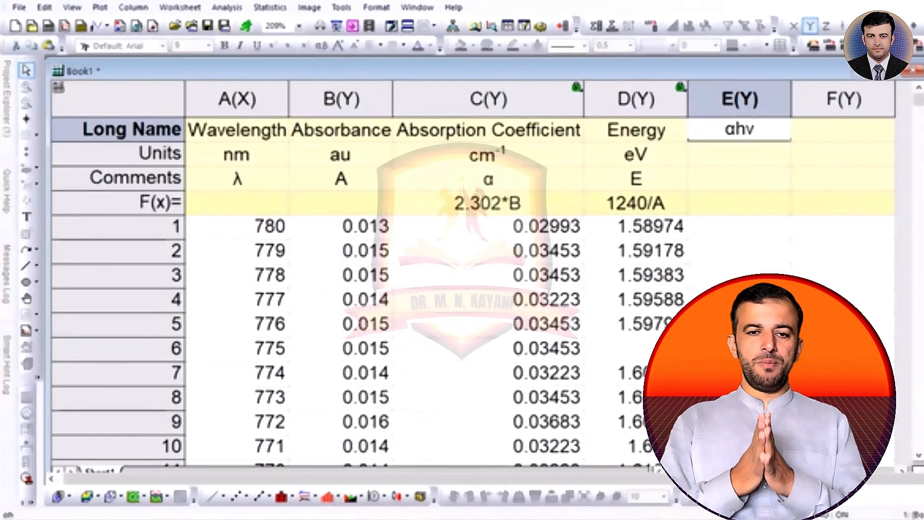
Enclose αhν in parentheses and append 1/2 so column E's long name reads (αhν)1/2
{"action": "type", "text": ")"}
{"action": "left_click", "coordinate": [725, 128]}
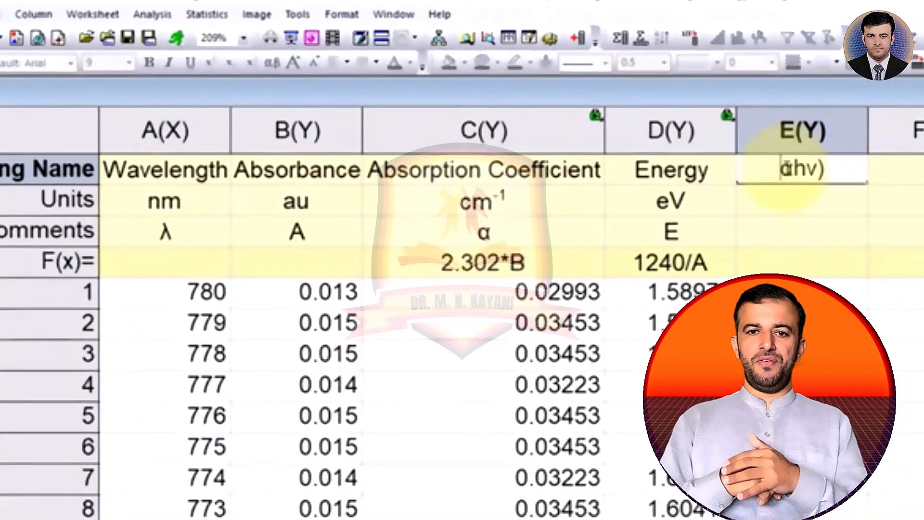
{"action": "type", "text": "("}
{"action": "left_click", "coordinate": [837, 169]}
{"action": "type", "text": "1/2"}
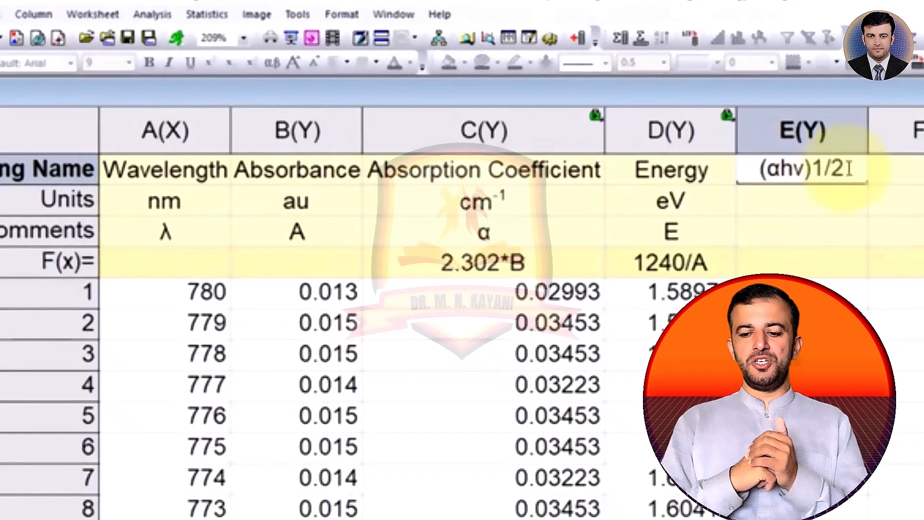
Copy column E's long name into column F and change it to (αhν)2
{"action": "left_click_drag", "start_coordinate": [848, 168], "coordinate": [759, 168]}
{"action": "left_click", "coordinate": [921, 170]}
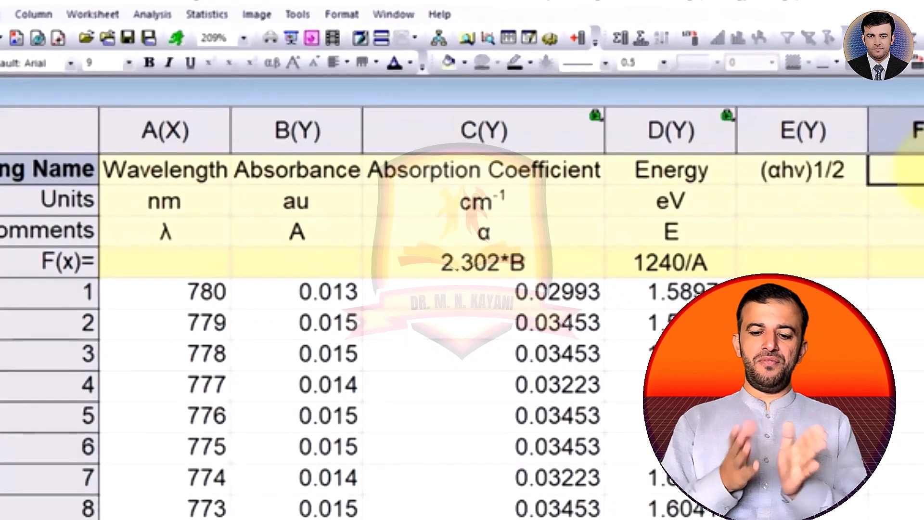
{"action": "double_click", "coordinate": [921, 169]}
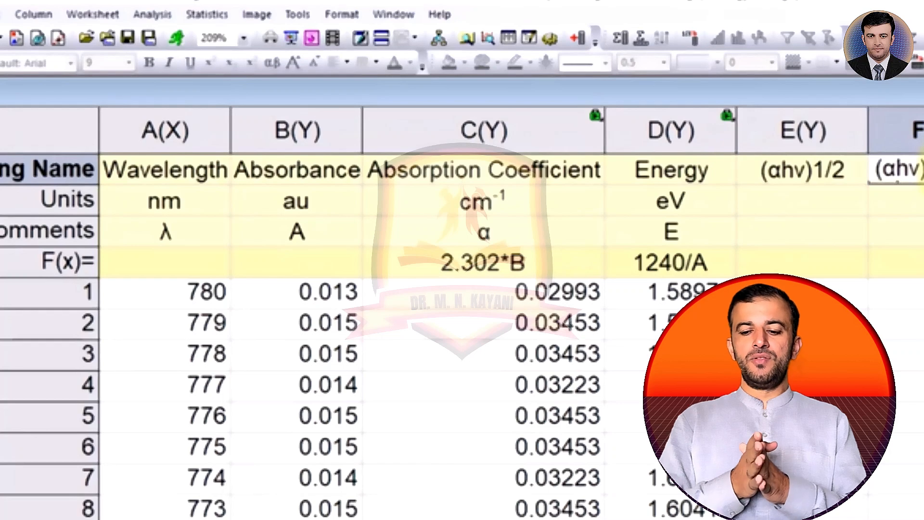
Set column E's units to eVcm-1 with the -1 formatted as superscript
{"action": "left_click", "coordinate": [805, 206]}
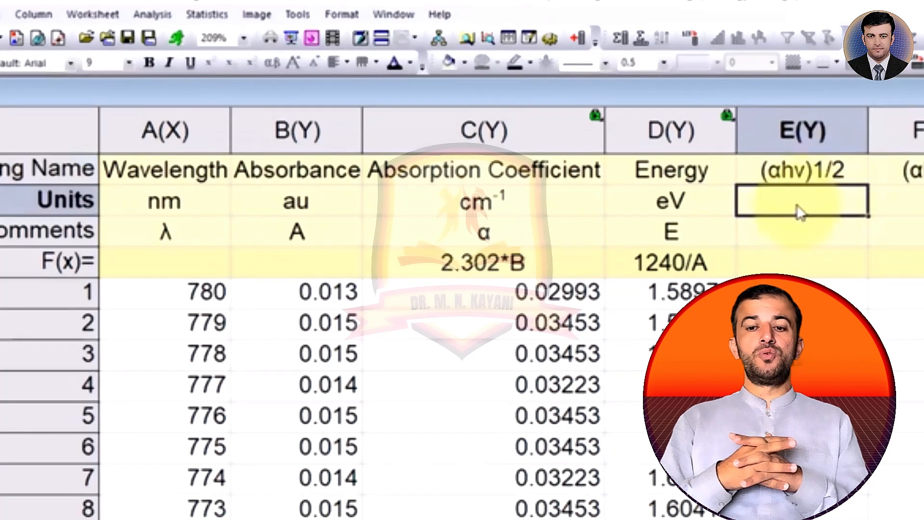
{"action": "type", "text": "eVcm-1"}
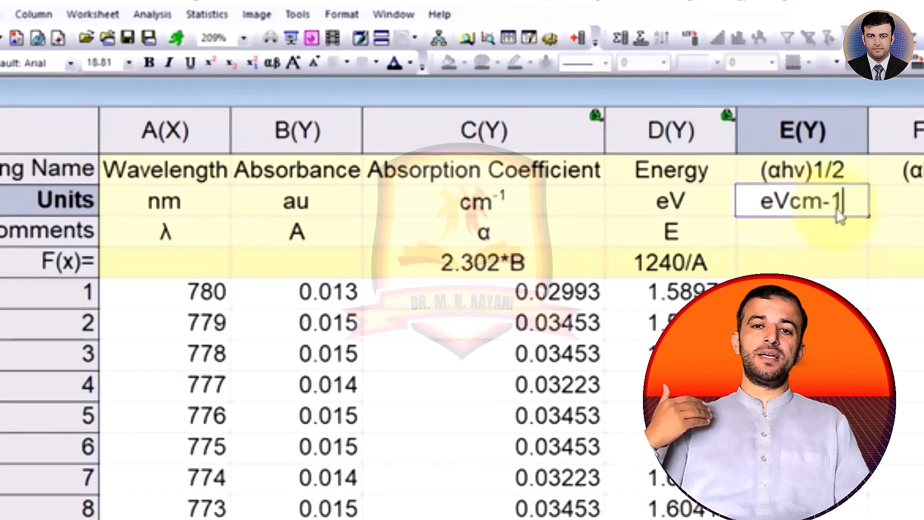
{"action": "left_click", "coordinate": [209, 62]}
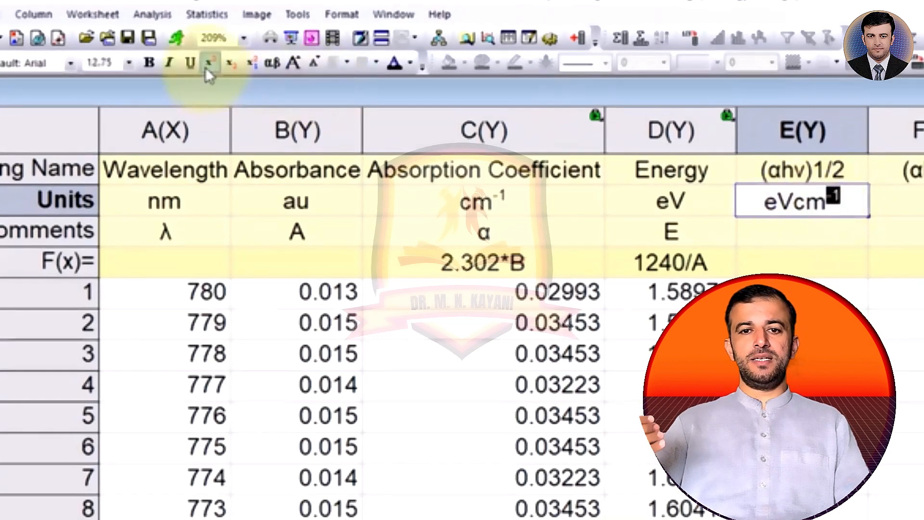
Enclose column E's eVcm-1 unit in parentheses and append 1/2 as a superscript exponent
{"action": "left_click", "coordinate": [767, 206]}
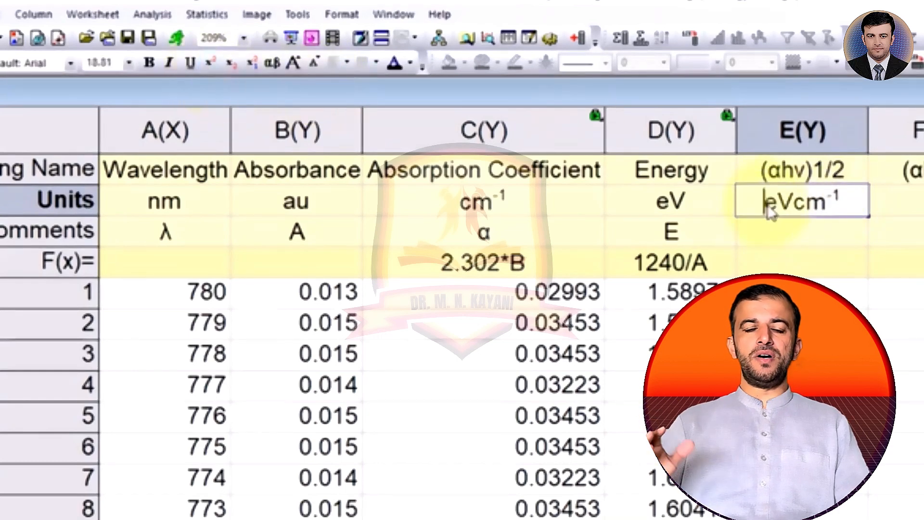
{"action": "type", "text": "("}
{"action": "type", "text": ")"}
{"action": "left_click_drag", "start_coordinate": [778, 207], "coordinate": [810, 206]}
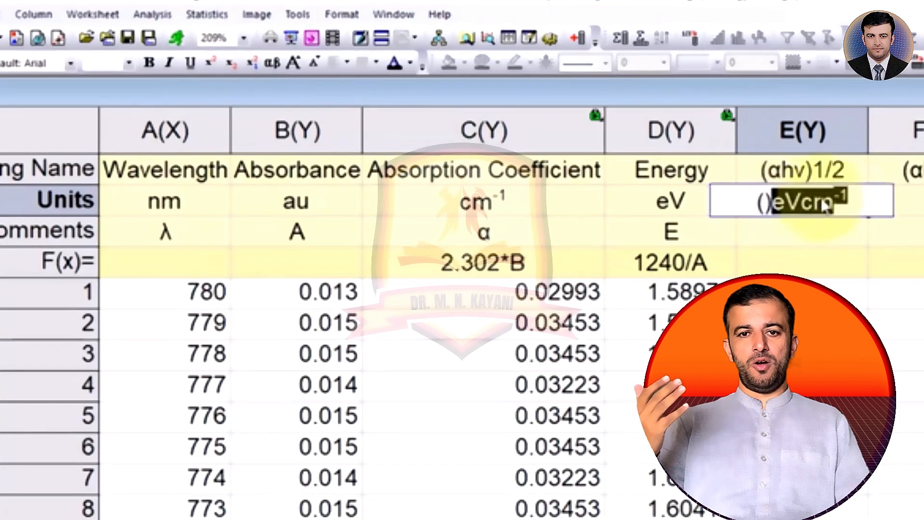
{"action": "right_click", "coordinate": [825, 212]}
{"action": "left_click", "coordinate": [847, 209]}
{"action": "left_click", "coordinate": [801, 207]}
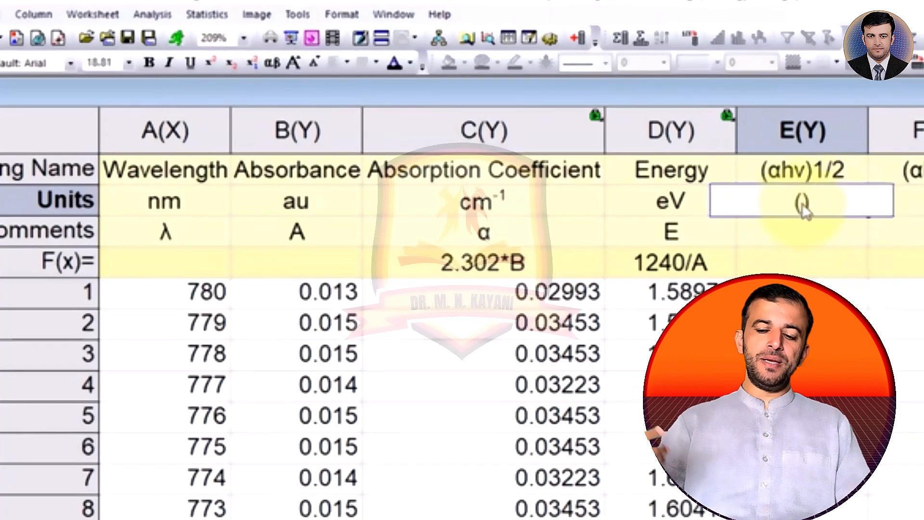
{"action": "key", "text": "ctrl+v"}
{"action": "type", "text": "1/2"}
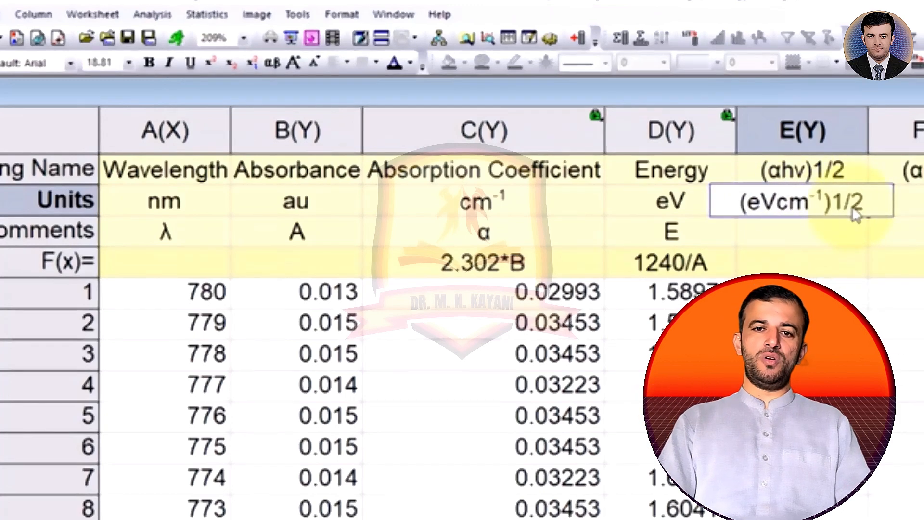
{"action": "left_click_drag", "start_coordinate": [862, 206], "coordinate": [746, 203]}
{"action": "left_click", "coordinate": [209, 62]}
Copy column E's units into column F and change the outer superscript exponent to 2
{"action": "right_click", "coordinate": [801, 202]}
{"action": "left_click", "coordinate": [827, 233]}
{"action": "left_click", "coordinate": [905, 201]}
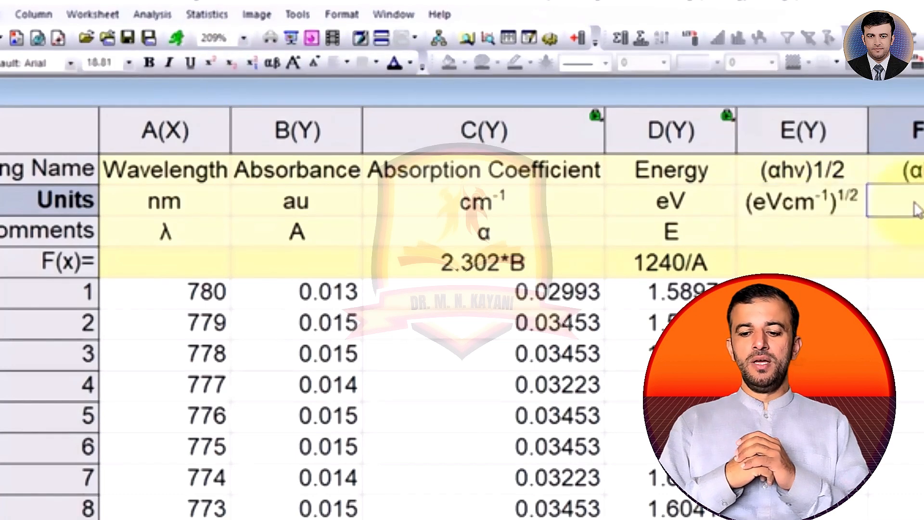
{"action": "right_click", "coordinate": [914, 202]}
{"action": "left_click", "coordinate": [922, 252]}
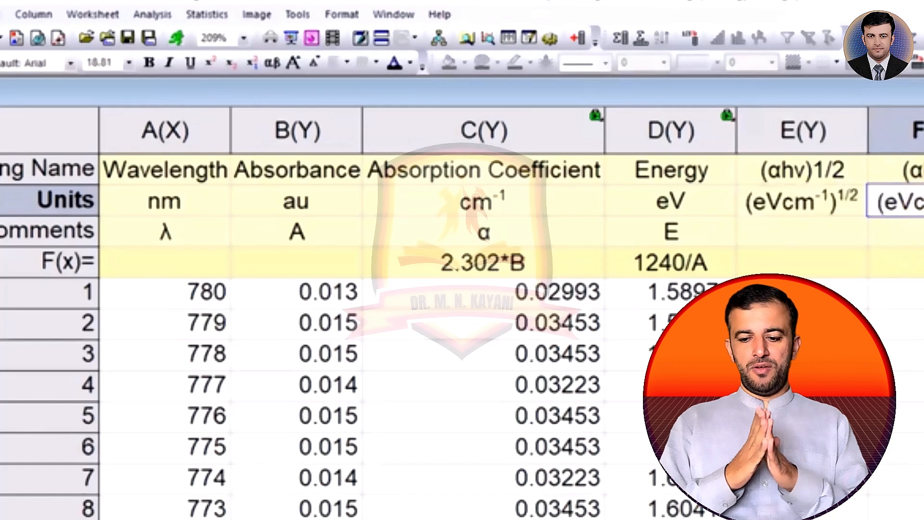
{"action": "key", "text": "BackSpace"}
{"action": "key", "text": "BackSpace"}
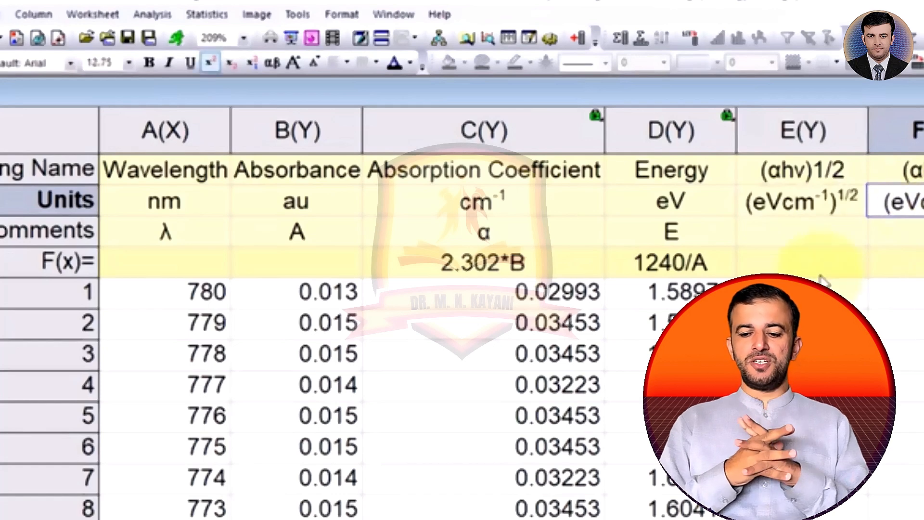
Calculate column E with the F(x) formula (C*D)^(1/2) and column F with the square of C*D
{"action": "left_click", "coordinate": [803, 237]}
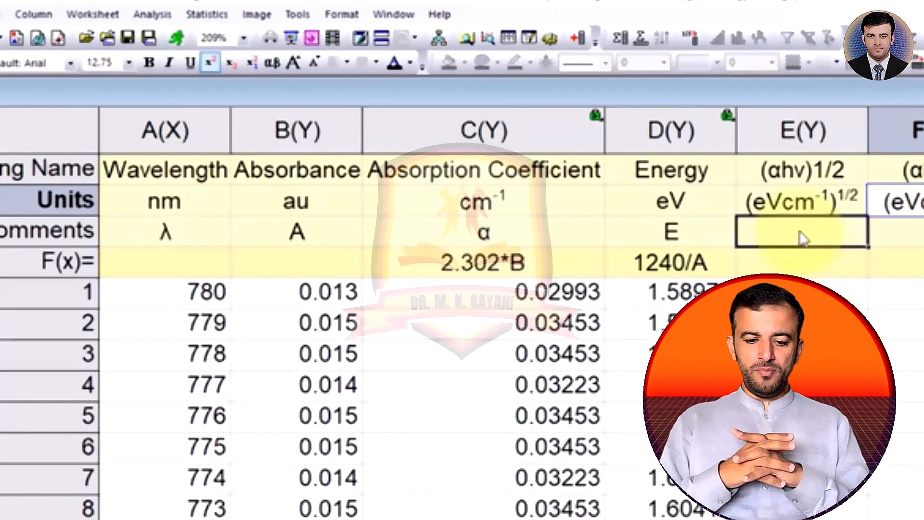
{"action": "left_click", "coordinate": [800, 265]}
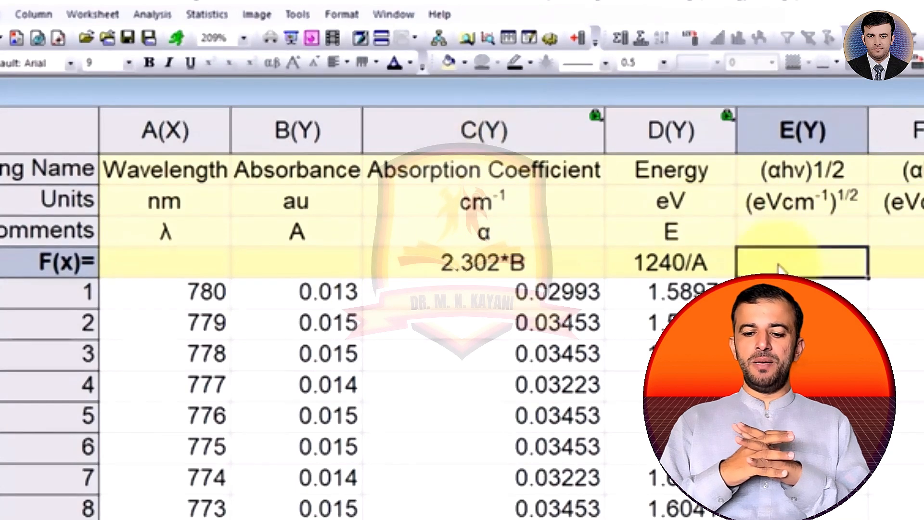
{"action": "type", "text": "C*"}
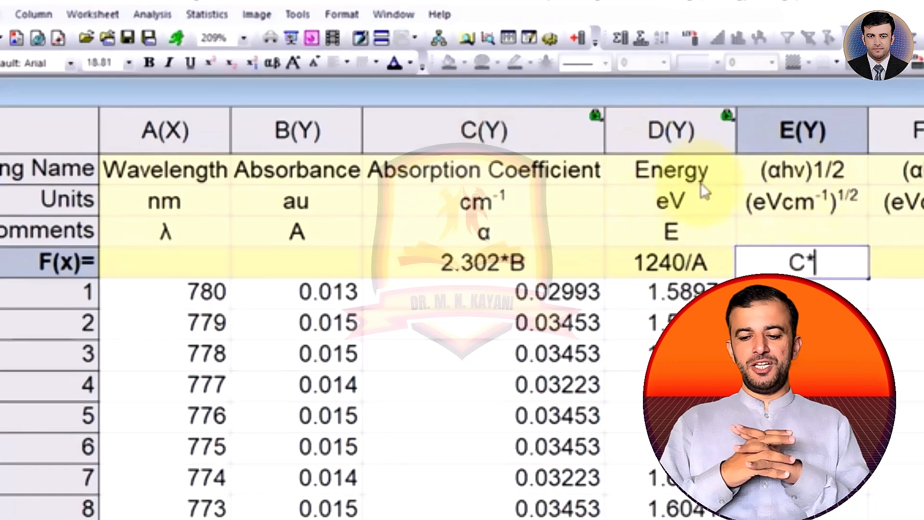
{"action": "type", "text": "D)"}
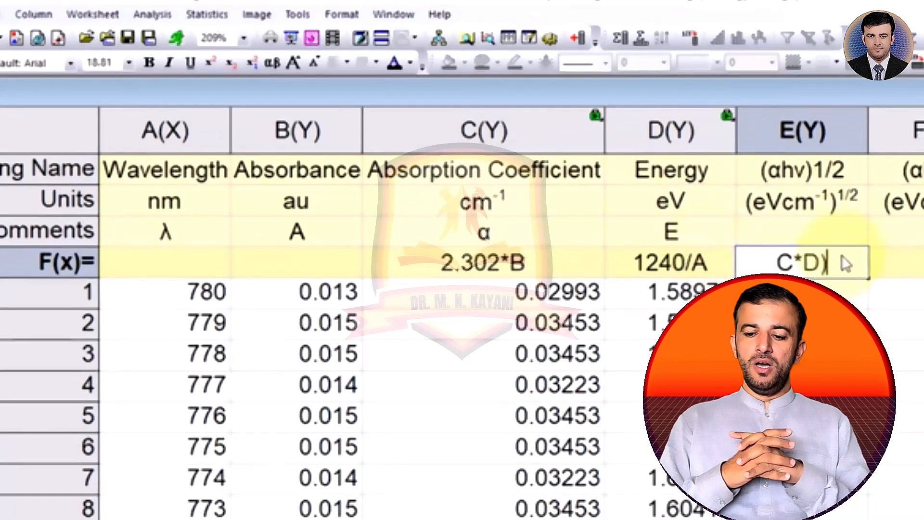
{"action": "left_click", "coordinate": [782, 263]}
{"action": "type", "text": "(C*D)"}
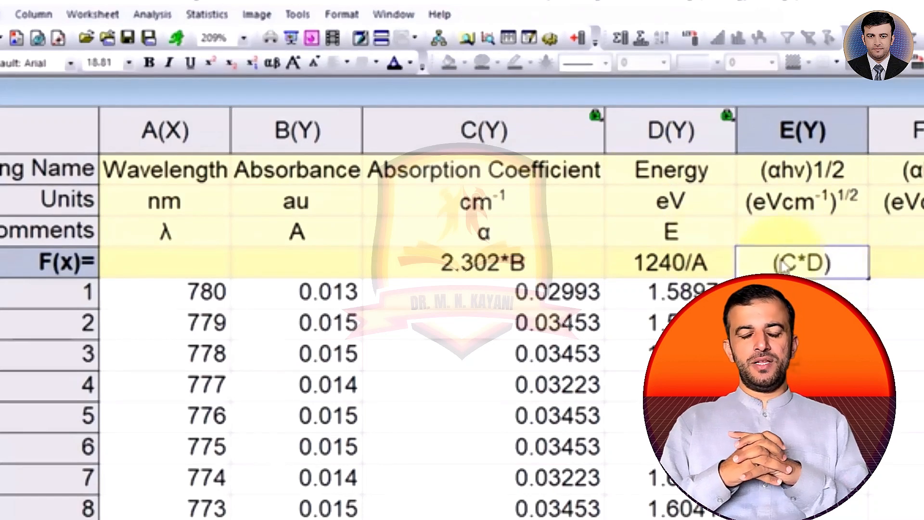
{"action": "type", "text": "^("}
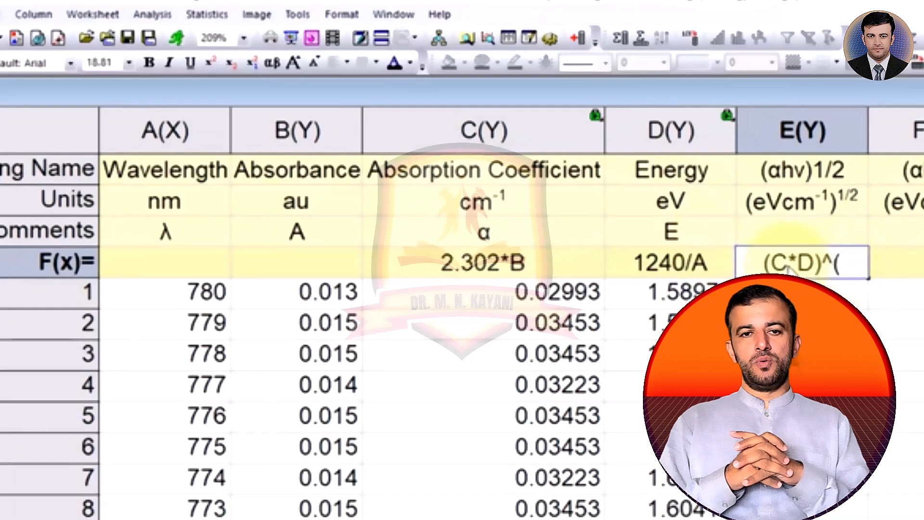
{"action": "type", "text": "1/2)"}
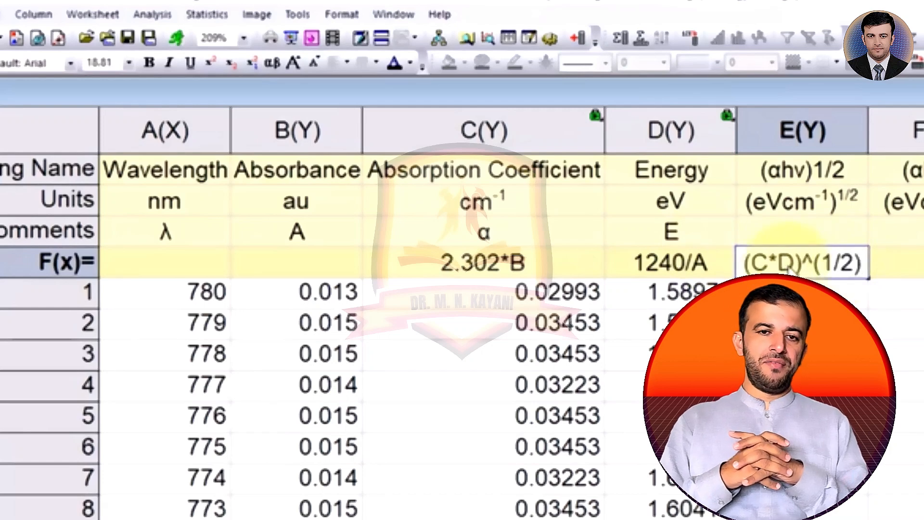
{"action": "key", "text": "Return"}
{"action": "left_click", "coordinate": [911, 264]}
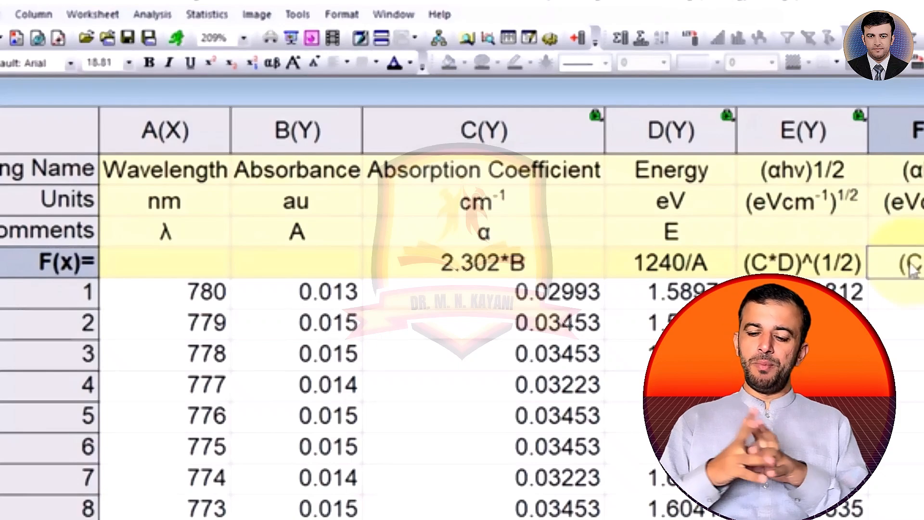
{"action": "key", "text": "Return"}
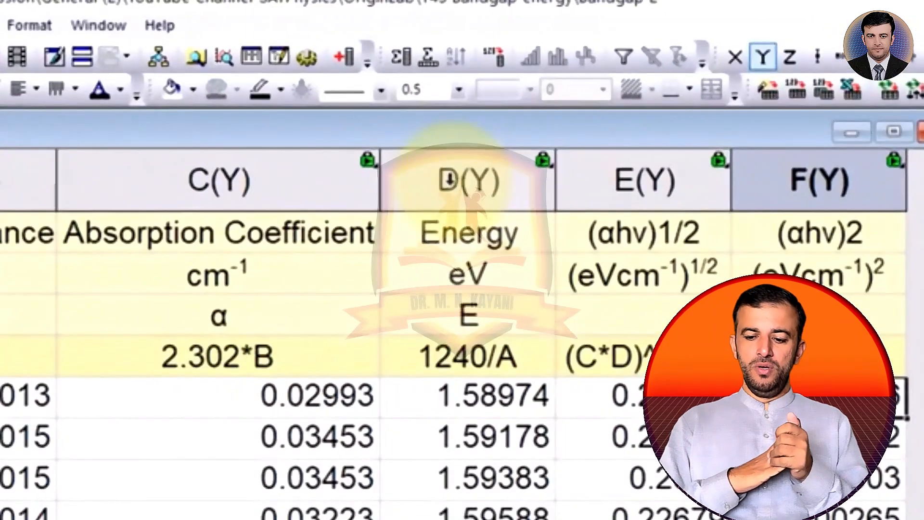
Designate the Energy column D as an X column for the (αhv)1/2 and (αhv)2 data
{"action": "left_click", "coordinate": [449, 180]}
{"action": "right_click", "coordinate": [452, 183]}
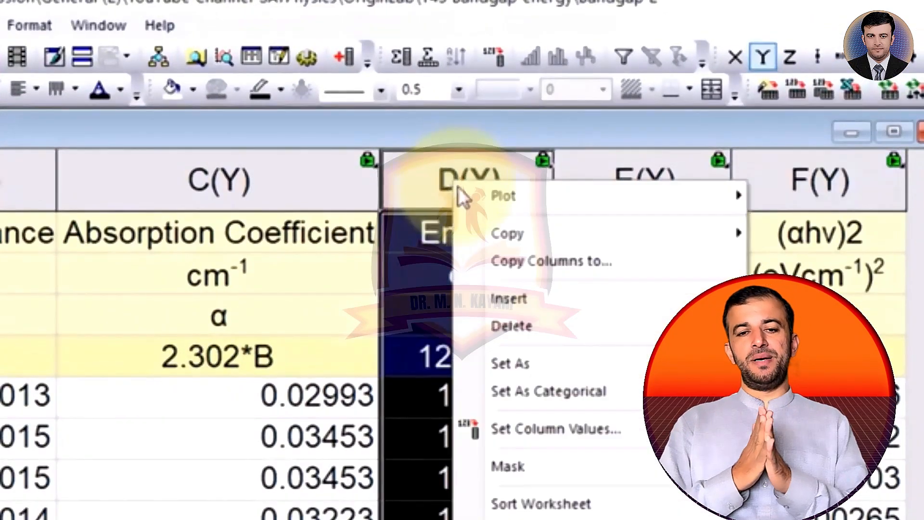
{"action": "mouse_move", "coordinate": [496, 362]}
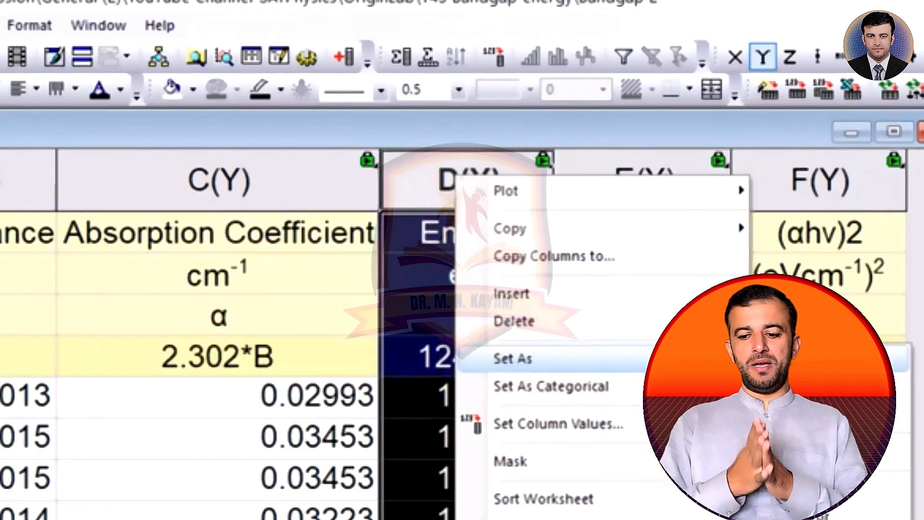
{"action": "left_click", "coordinate": [782, 360]}
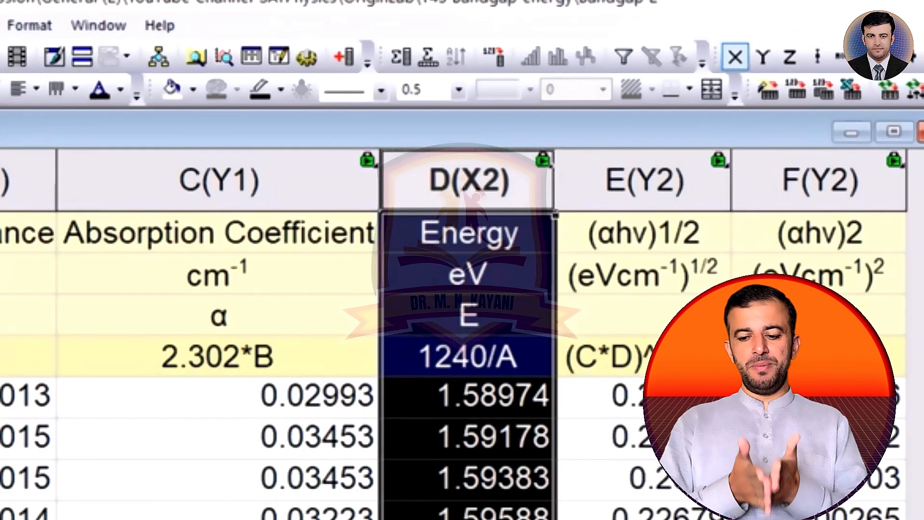
{"action": "left_click", "coordinate": [490, 503]}
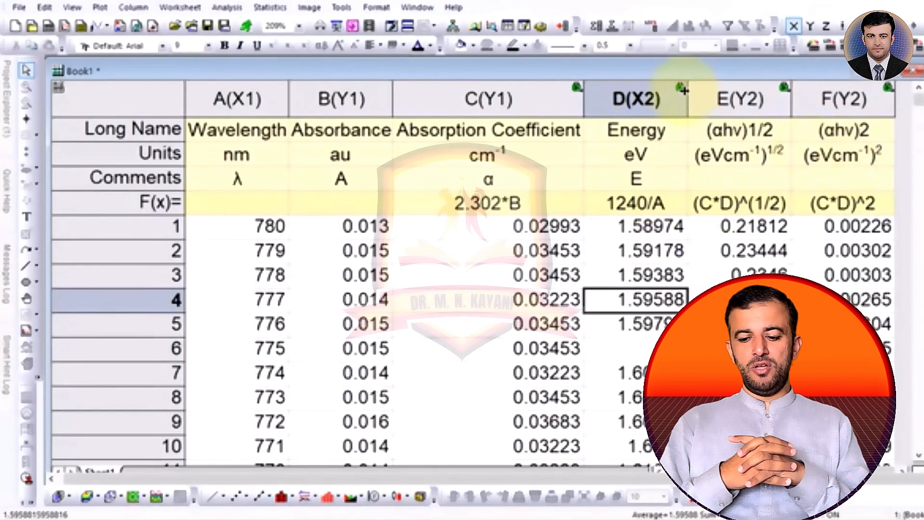
Plot (αhv)1/2 against Energy as a line graph and enlarge its window over the left part of the workspace
{"action": "left_click_drag", "start_coordinate": [636, 94], "coordinate": [730, 99]}
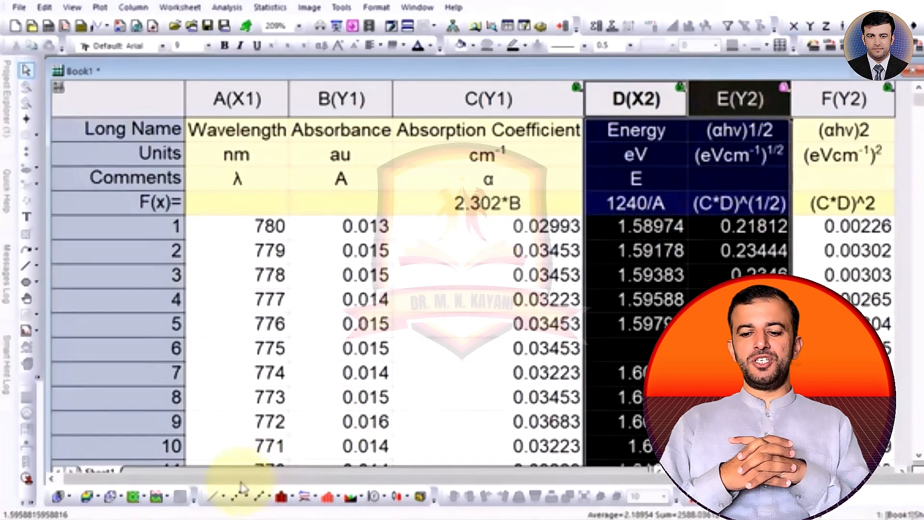
{"action": "left_click", "coordinate": [211, 499]}
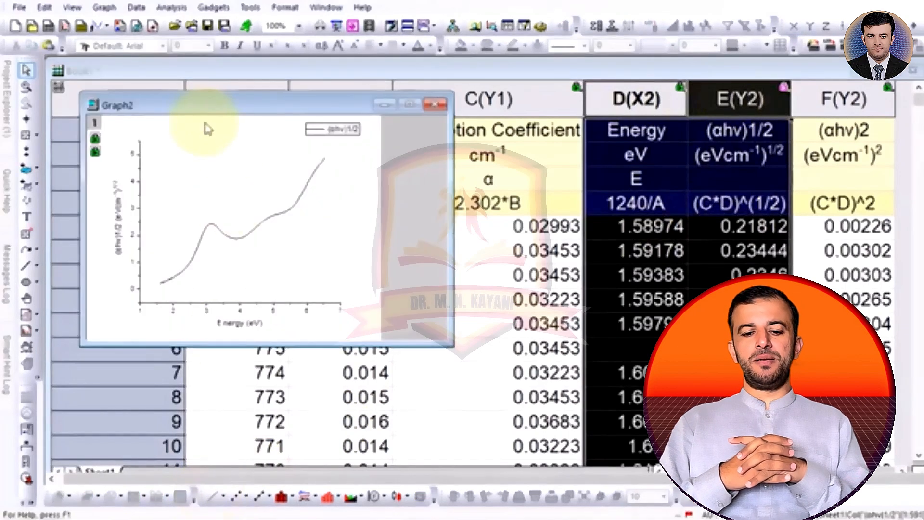
{"action": "left_click_drag", "start_coordinate": [177, 100], "coordinate": [150, 76]}
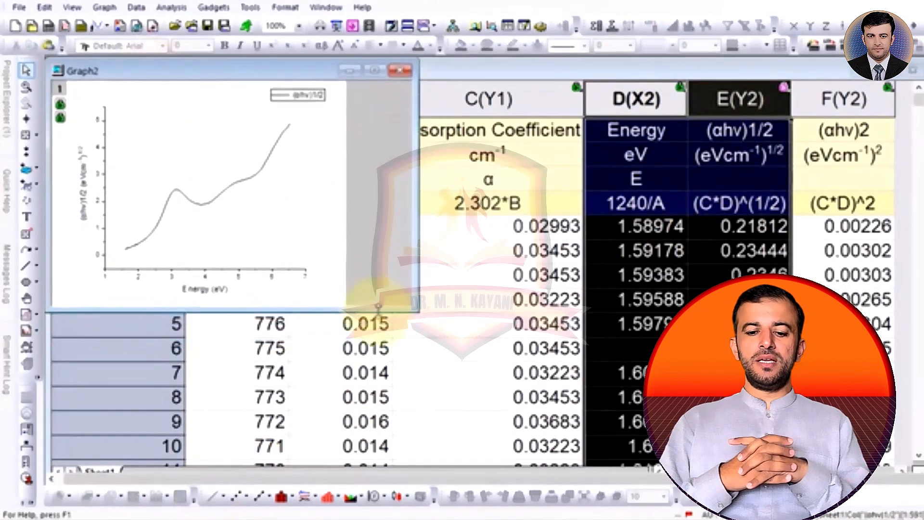
{"action": "left_click_drag", "start_coordinate": [380, 316], "coordinate": [392, 473]}
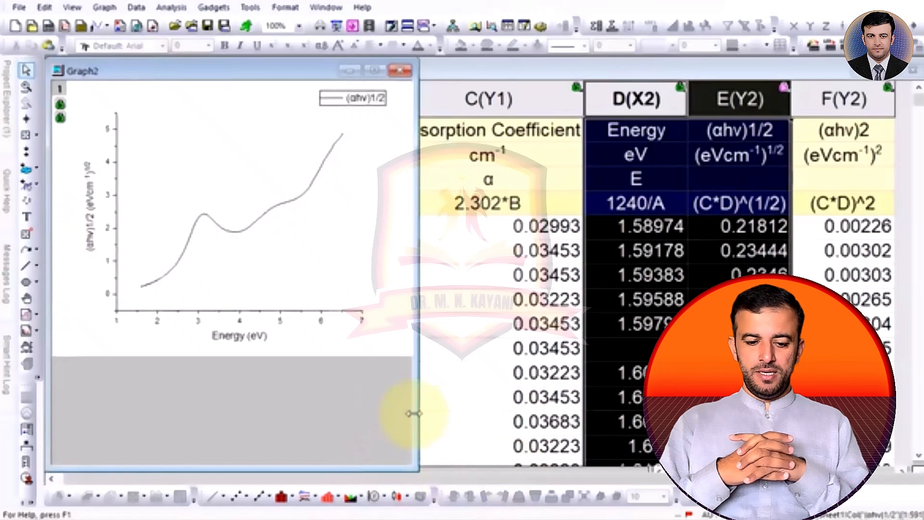
{"action": "left_click_drag", "start_coordinate": [417, 413], "coordinate": [561, 415]}
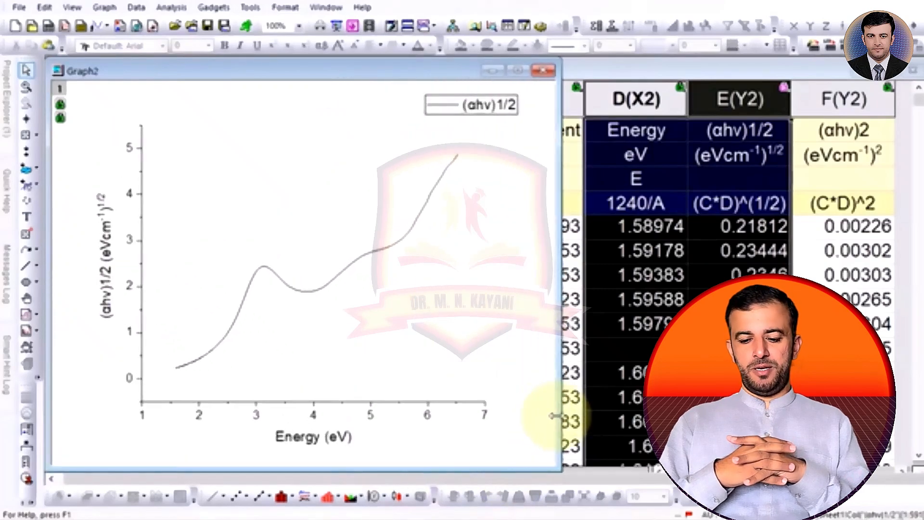
Plot (αhv)2 from column F against Energy as a line graph and enlarge its window beside the first graph
{"action": "left_click", "coordinate": [645, 110]}
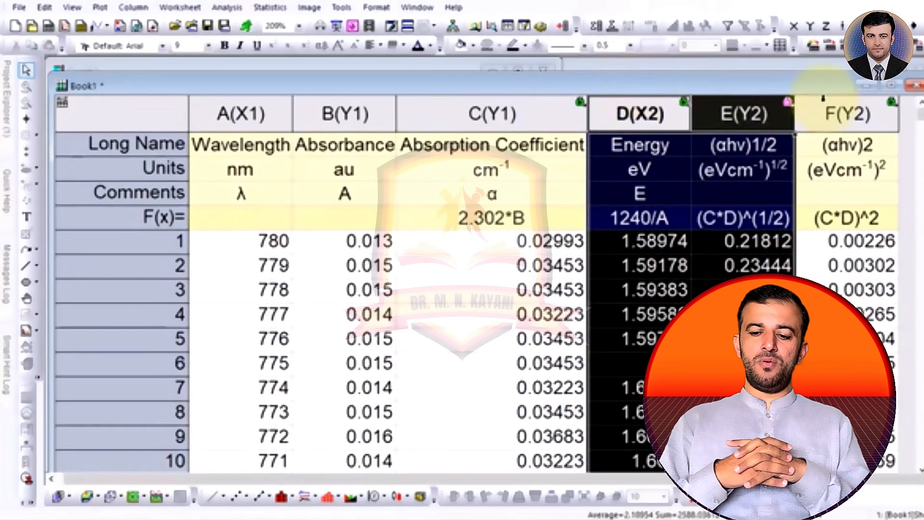
{"action": "left_click", "coordinate": [817, 115], "text": "ctrl"}
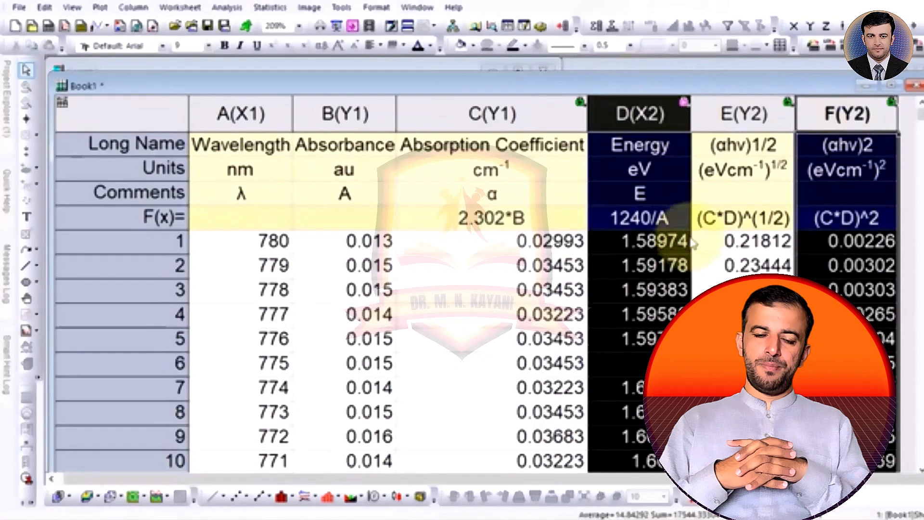
{"action": "left_click", "coordinate": [212, 496]}
{"action": "left_click_drag", "start_coordinate": [217, 120], "coordinate": [647, 77]}
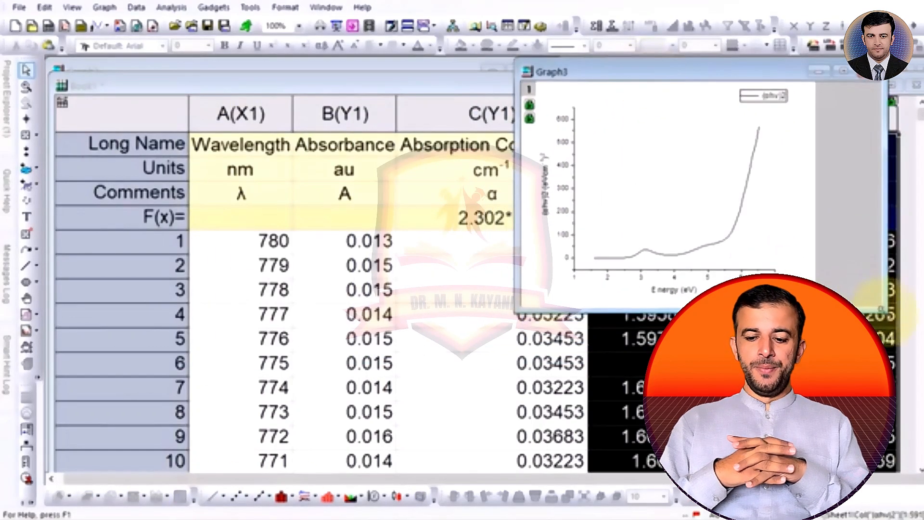
{"action": "left_click_drag", "start_coordinate": [883, 309], "coordinate": [916, 470]}
{"action": "left_click_drag", "start_coordinate": [516, 471], "coordinate": [439, 472]}
Maximize the (αhv)2 graph and draw a straight line along the curve's steep edge down to the energy axis at about 5.6 eV
{"action": "left_click", "coordinate": [312, 72]}
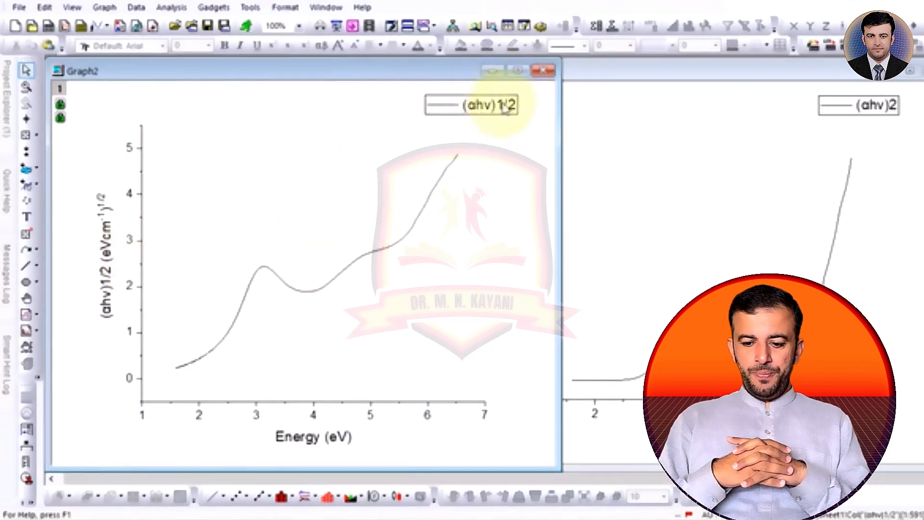
{"action": "left_click", "coordinate": [614, 454]}
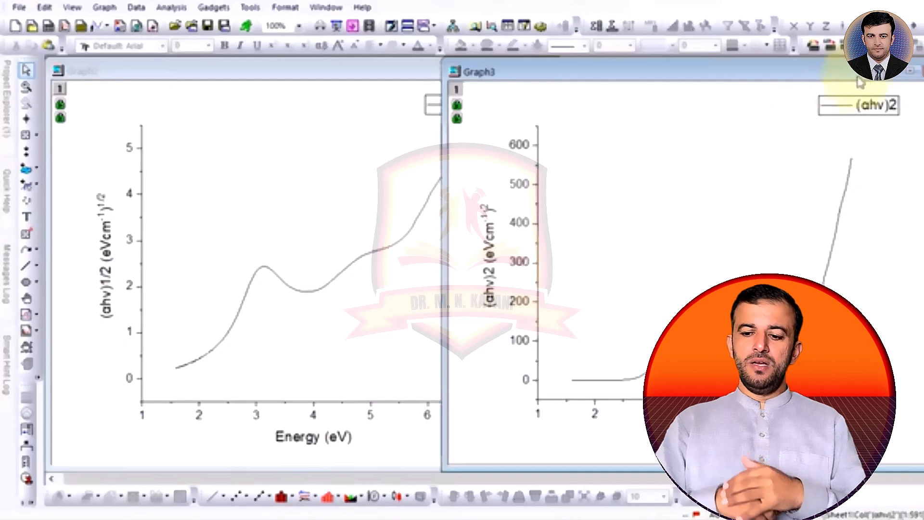
{"action": "left_click", "coordinate": [910, 71]}
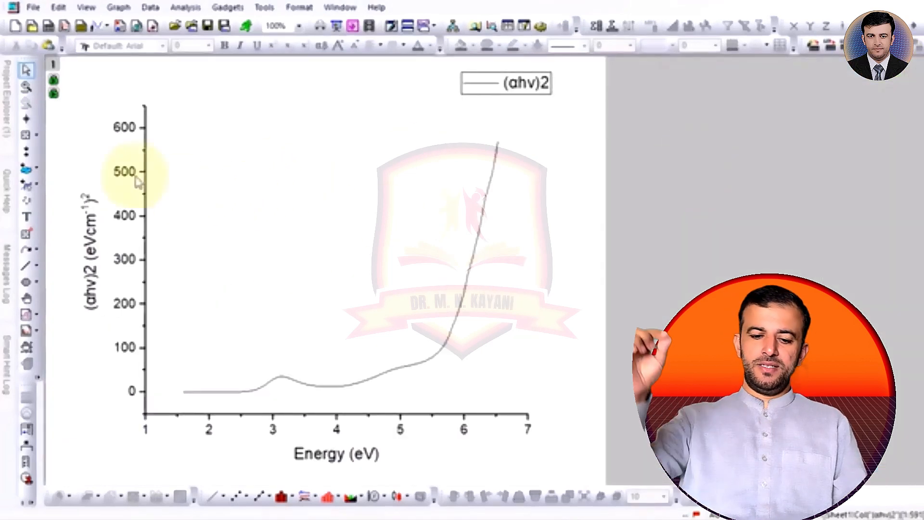
{"action": "left_click", "coordinate": [25, 272]}
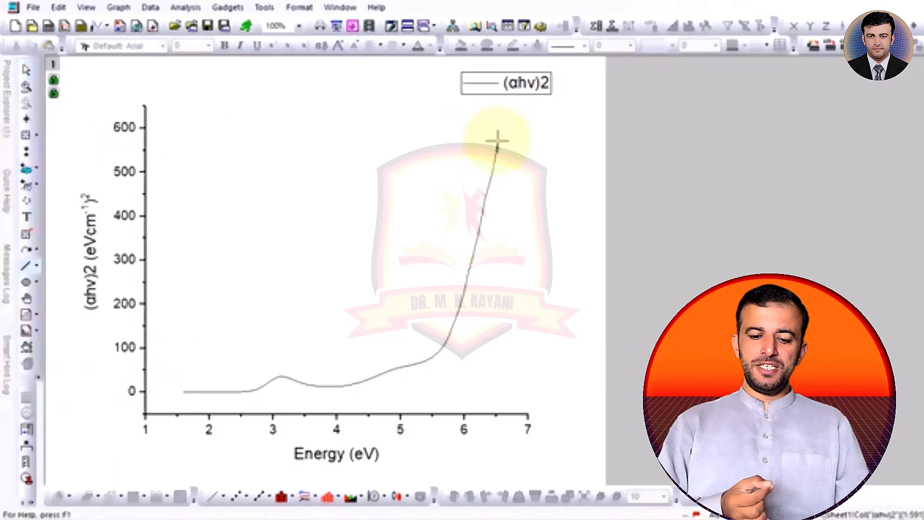
{"action": "mouse_move", "coordinate": [501, 222]}
{"action": "left_mouse_down"}
{"action": "mouse_move", "coordinate": [486, 328]}
{"action": "mouse_move", "coordinate": [428, 412]}
{"action": "mouse_move", "coordinate": [439, 413]}
{"action": "left_mouse_up"}
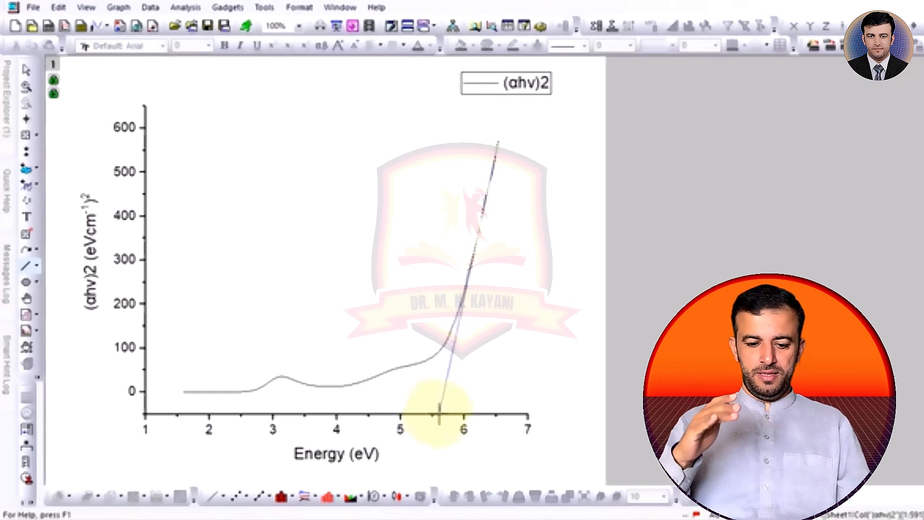
{"action": "left_click_drag", "start_coordinate": [438, 413], "coordinate": [439, 413]}
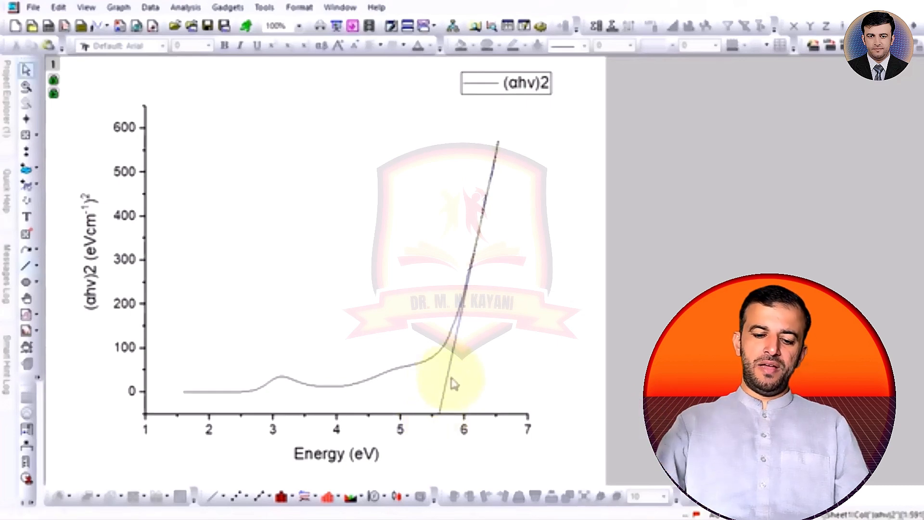
Set the line width of the (αhv)2 curve to 1
{"action": "left_click", "coordinate": [418, 370]}
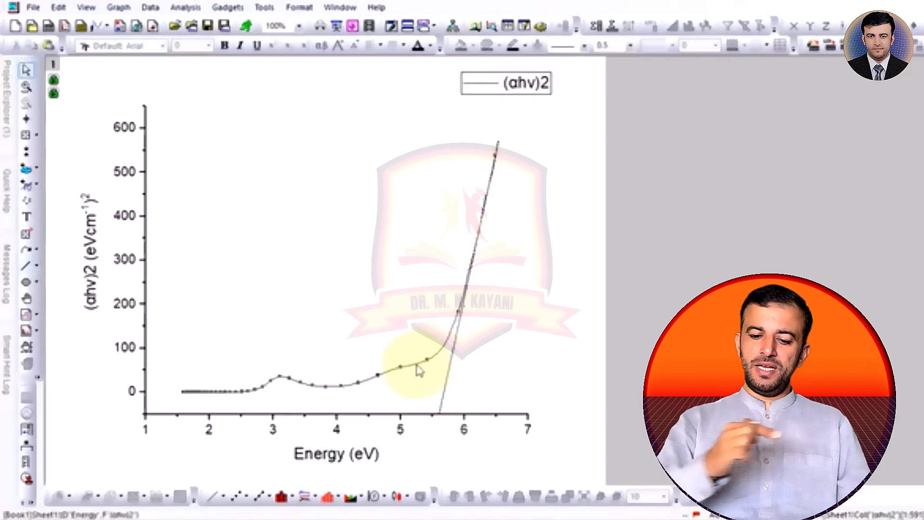
{"action": "left_click", "coordinate": [629, 46]}
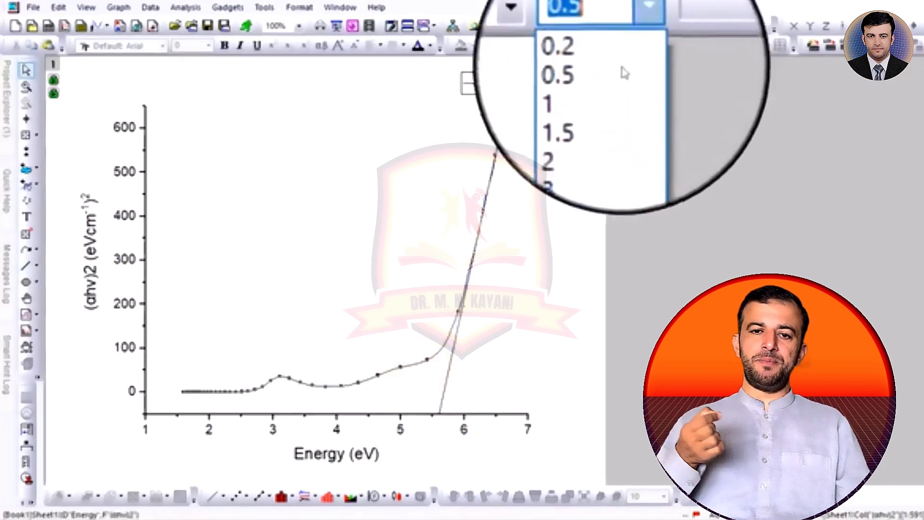
{"action": "left_click", "coordinate": [618, 87]}
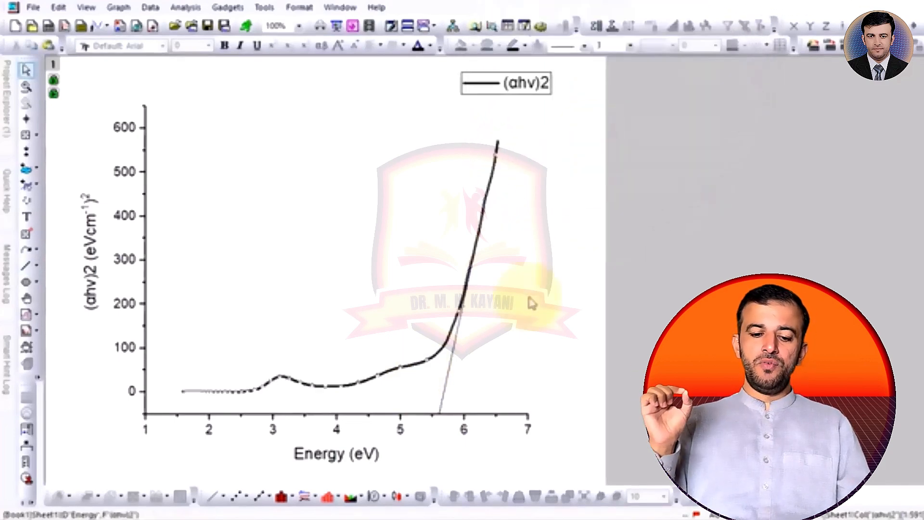
Set the straight extrapolation line's width to 1 and its colour to red
{"action": "left_click", "coordinate": [451, 371]}
{"action": "left_click", "coordinate": [629, 45]}
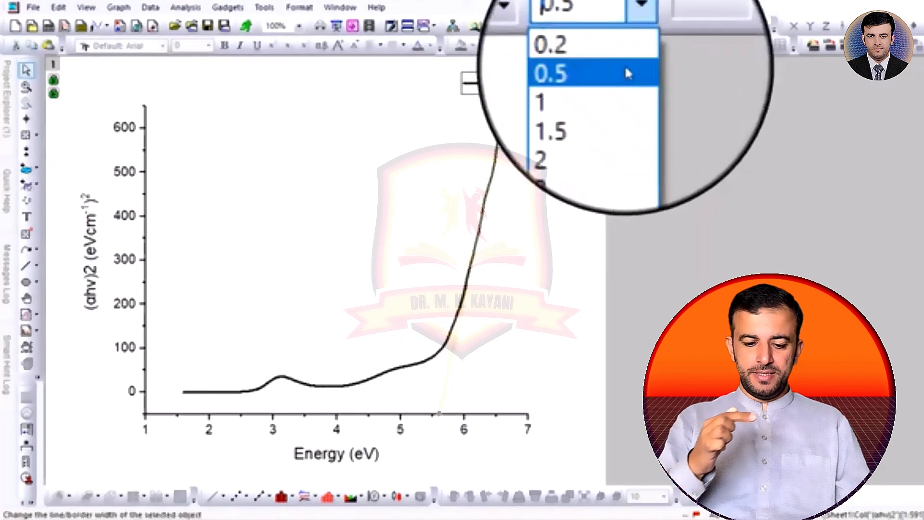
{"action": "left_click", "coordinate": [618, 103]}
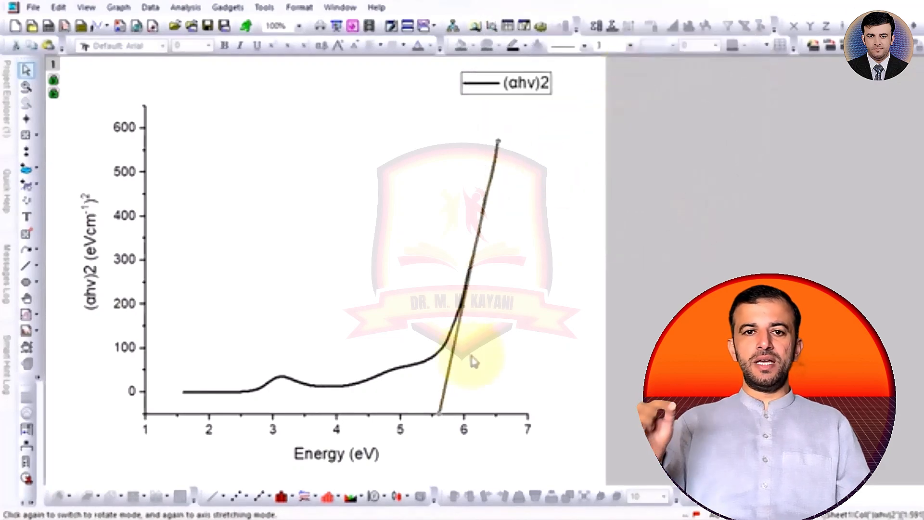
{"action": "left_click", "coordinate": [525, 45]}
{"action": "left_click", "coordinate": [528, 66]}
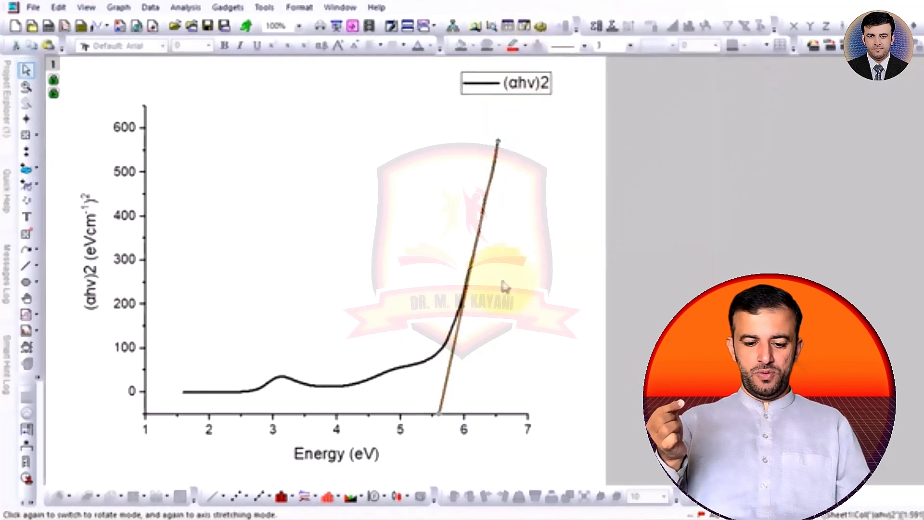